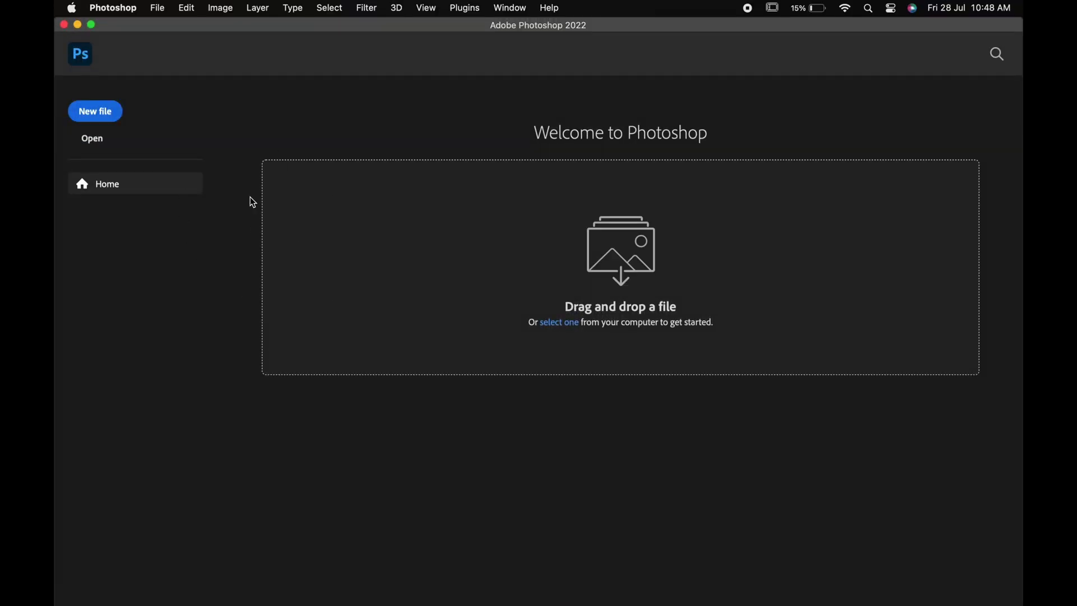
# Step: Set up a new document at 4500 x 3000 pixels and 300 pixels/inch
pyautogui.click(109, 113)
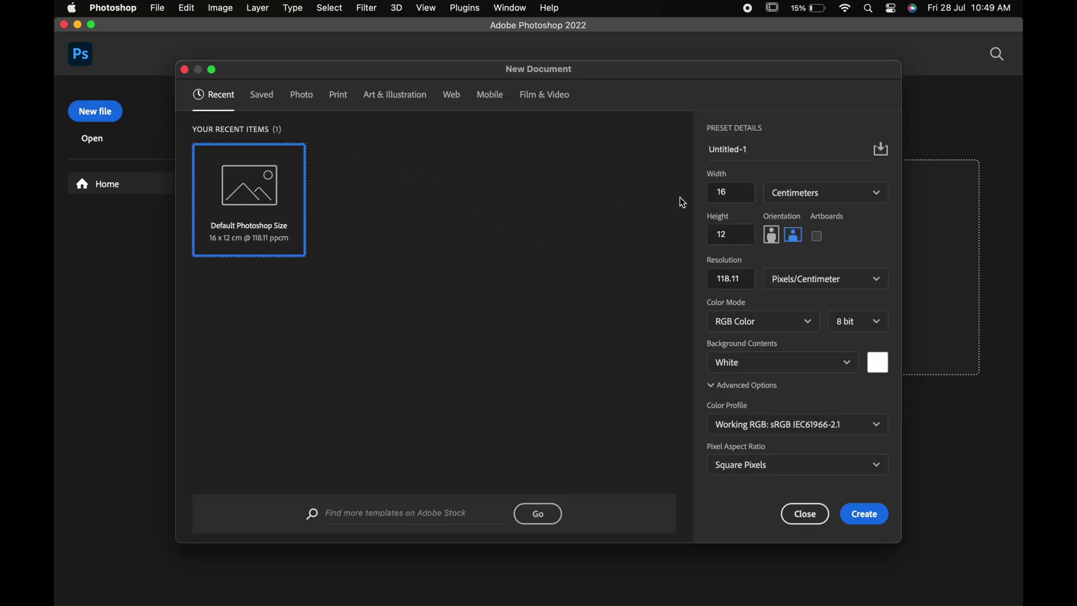
pyautogui.click(793, 193)
pyautogui.click(780, 219)
pyautogui.doubleClick(727, 193)
pyautogui.write('4500')
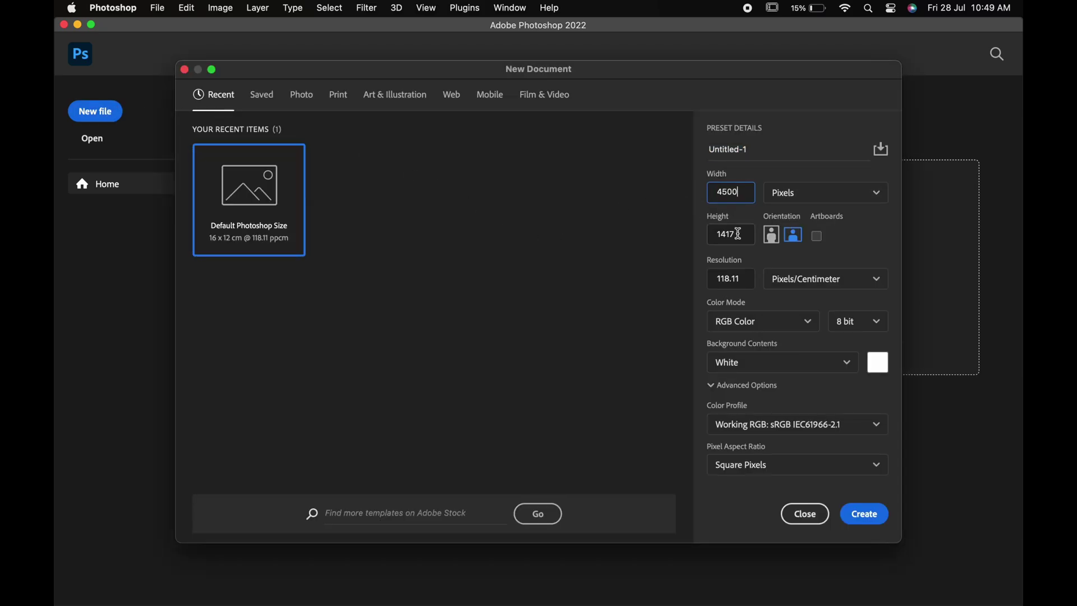
pyautogui.doubleClick(738, 234)
pyautogui.write('3000')
pyautogui.click(798, 285)
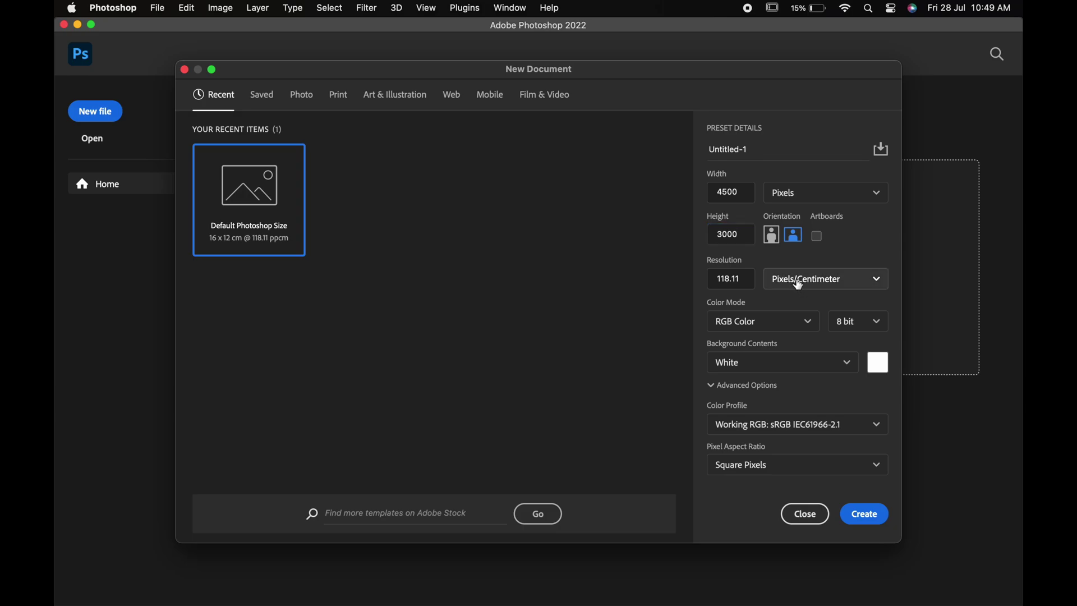
pyautogui.click(796, 304)
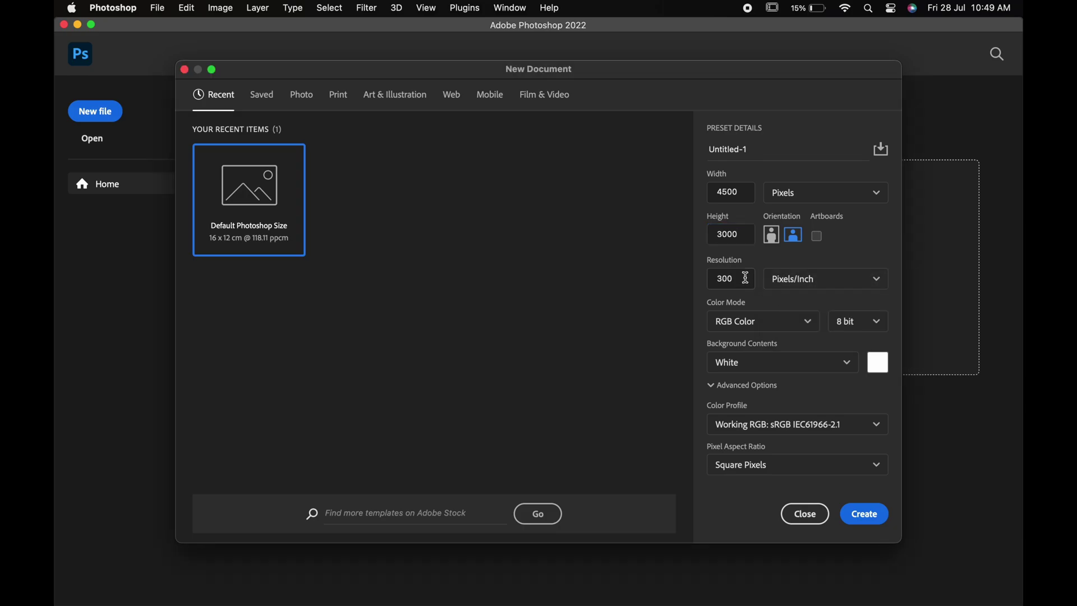
# Step: Create the blank document and place the dancing-man JPG from Finder onto the canvas
pyautogui.click(862, 516)
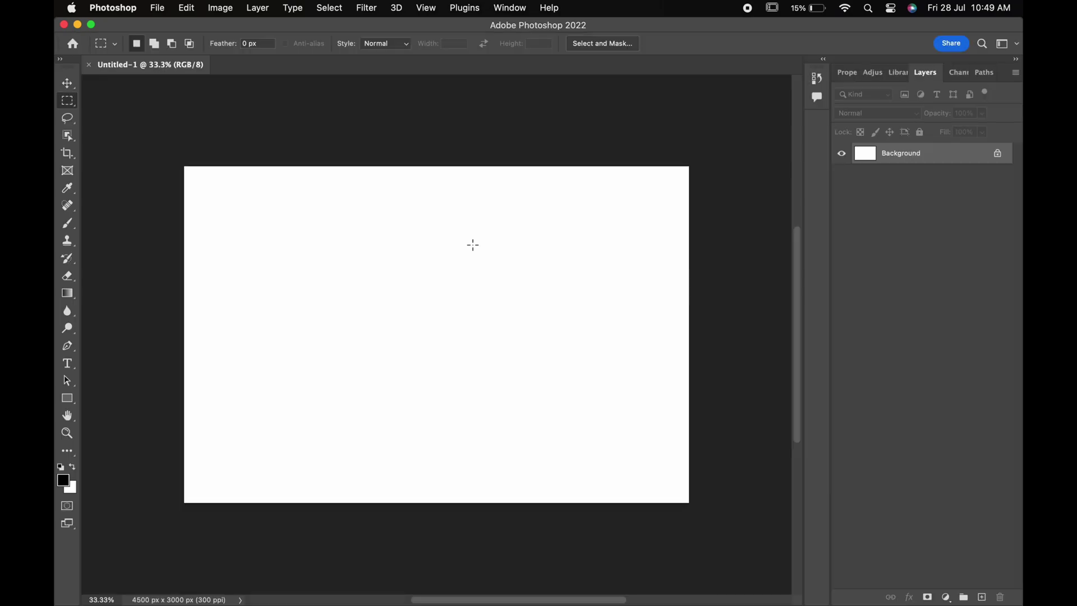
pyautogui.moveTo(255, 601)
pyautogui.click(255, 581)
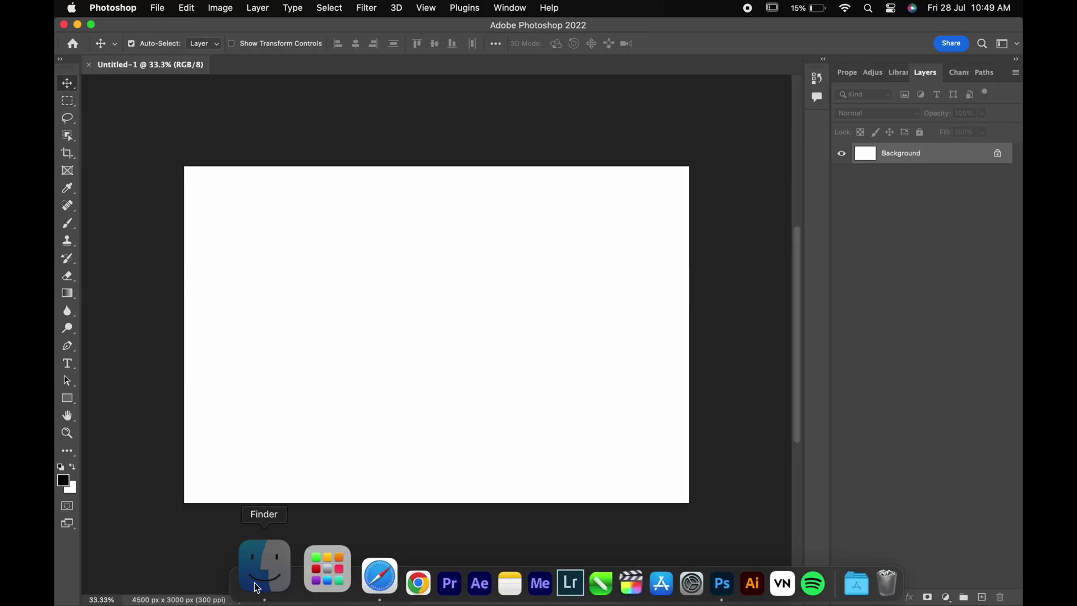
pyautogui.moveTo(397, 166); pyautogui.dragTo(500, 447)
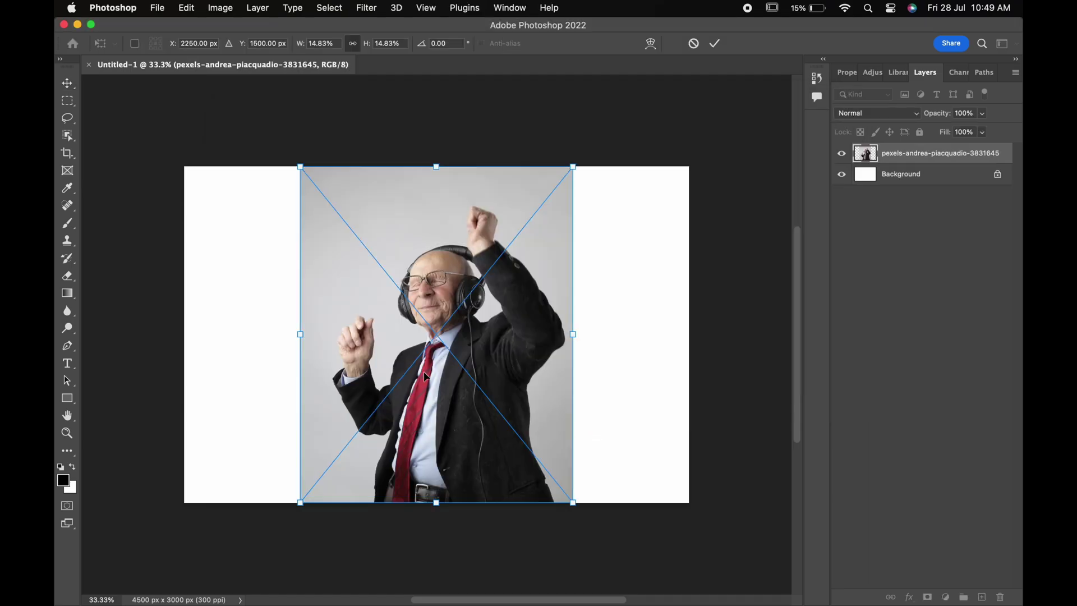
pyautogui.press('Return')
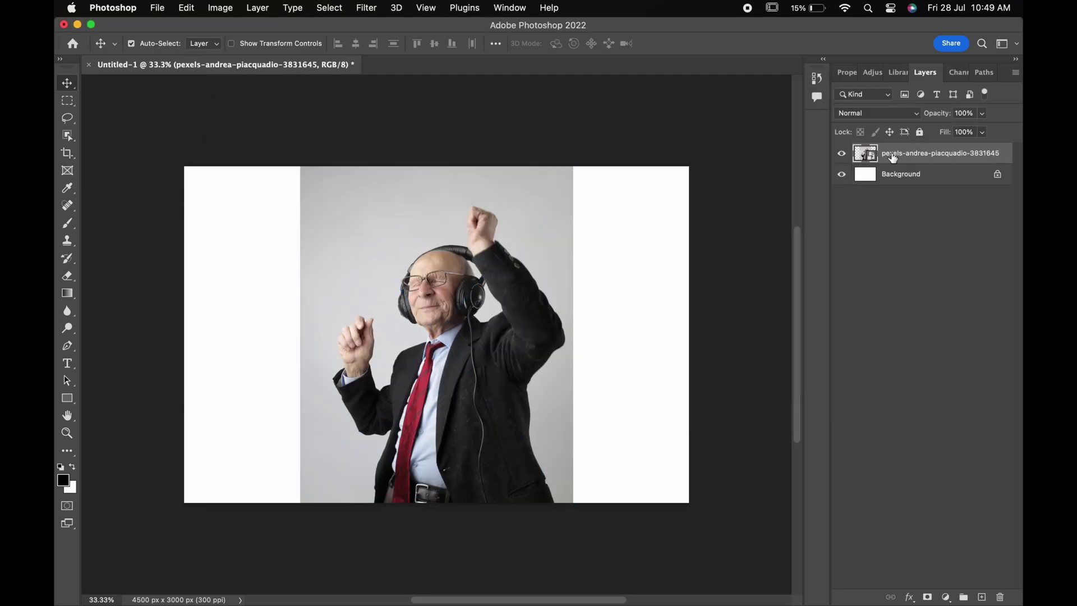
# Step: Select the man with the Object Selection tool in Lasso mode
pyautogui.rightClick(893, 156)
pyautogui.press('Escape')
pyautogui.click(67, 135)
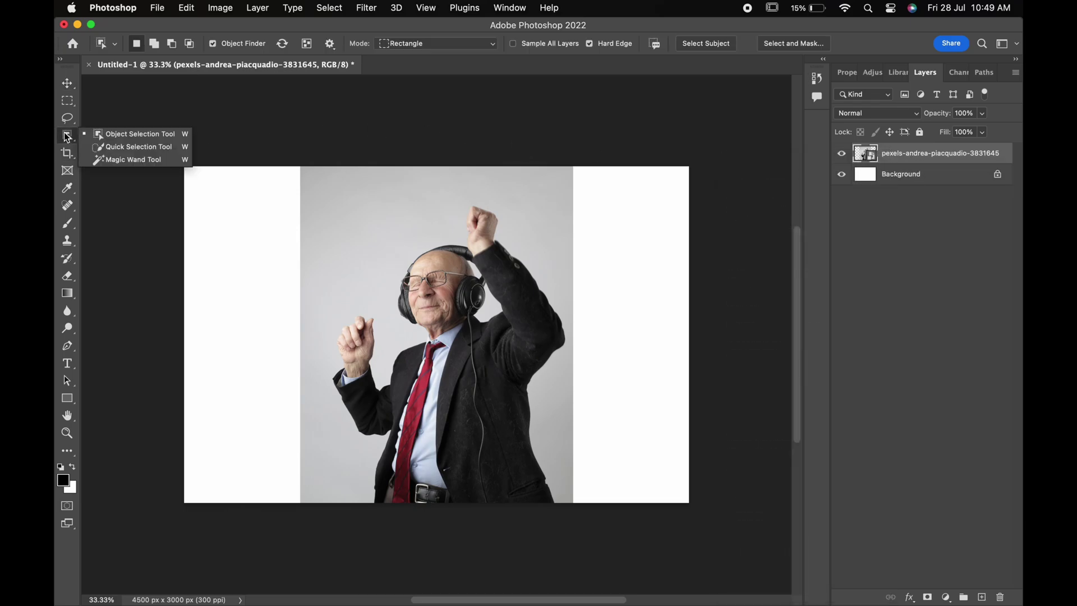
pyautogui.click(119, 135)
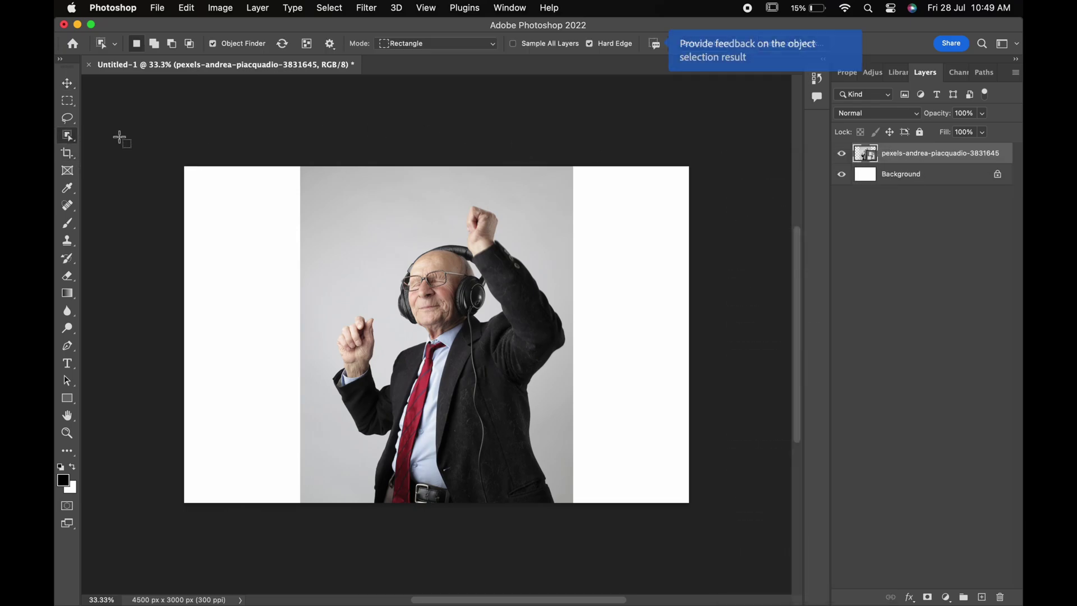
pyautogui.click(424, 48)
pyautogui.click(418, 45)
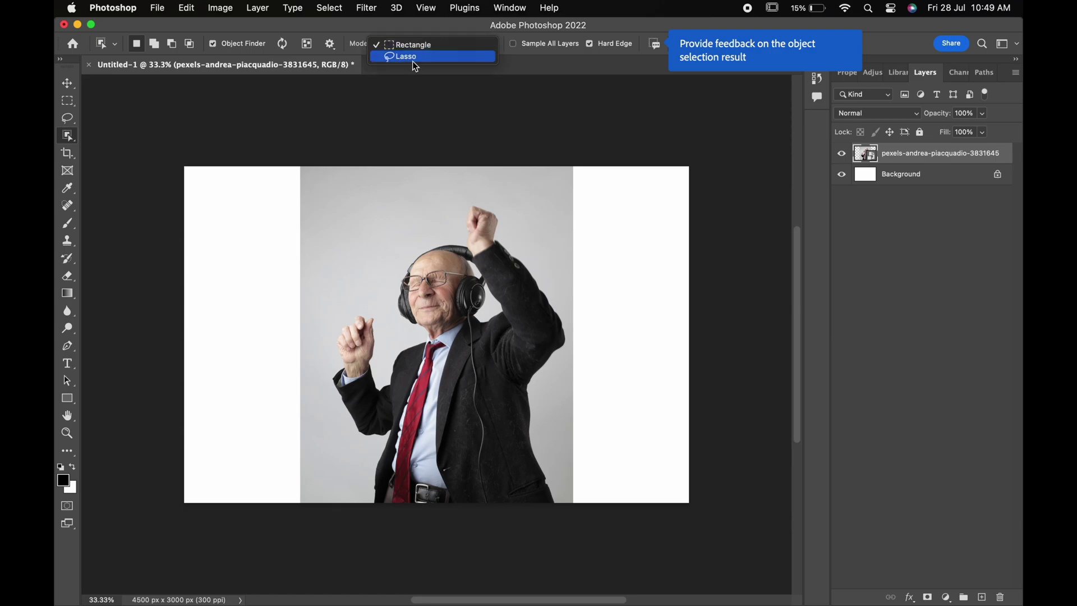
pyautogui.click(412, 59)
pyautogui.moveTo(439, 211)
pyautogui.mouseDown()
pyautogui.moveTo(364, 240)
pyautogui.moveTo(316, 554)
pyautogui.moveTo(529, 569)
pyautogui.moveTo(590, 547)
pyautogui.moveTo(555, 371)
pyautogui.moveTo(558, 278)
pyautogui.moveTo(446, 208)
pyautogui.mouseUp()
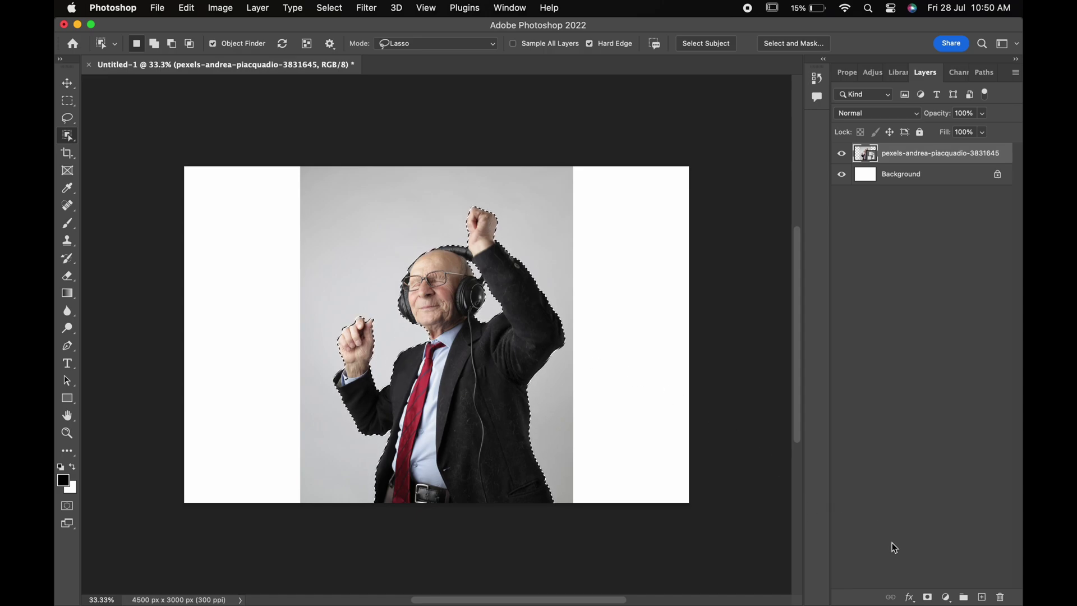
# Step: Mask out the grey backdrop and convert the masked layer to a smart object
pyautogui.click(927, 597)
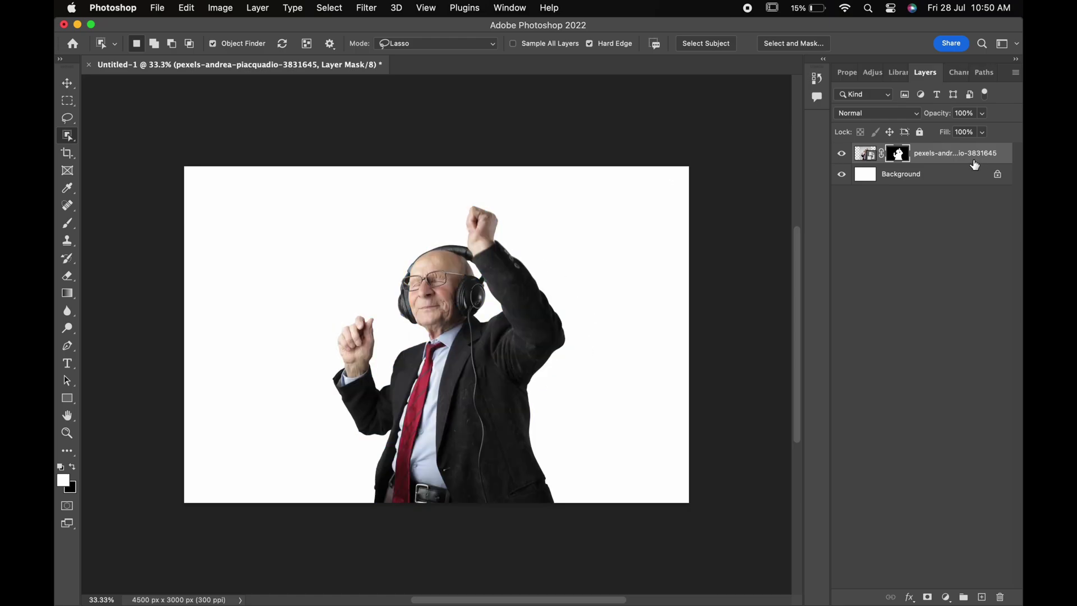
pyautogui.rightClick(955, 151)
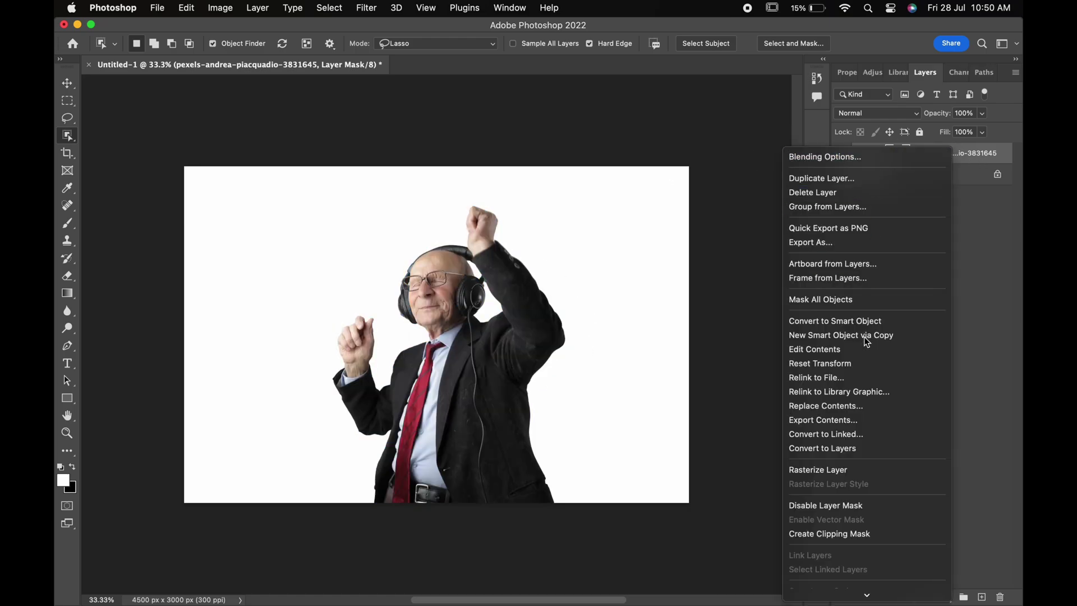
pyautogui.scroll(-5, 848, 476)
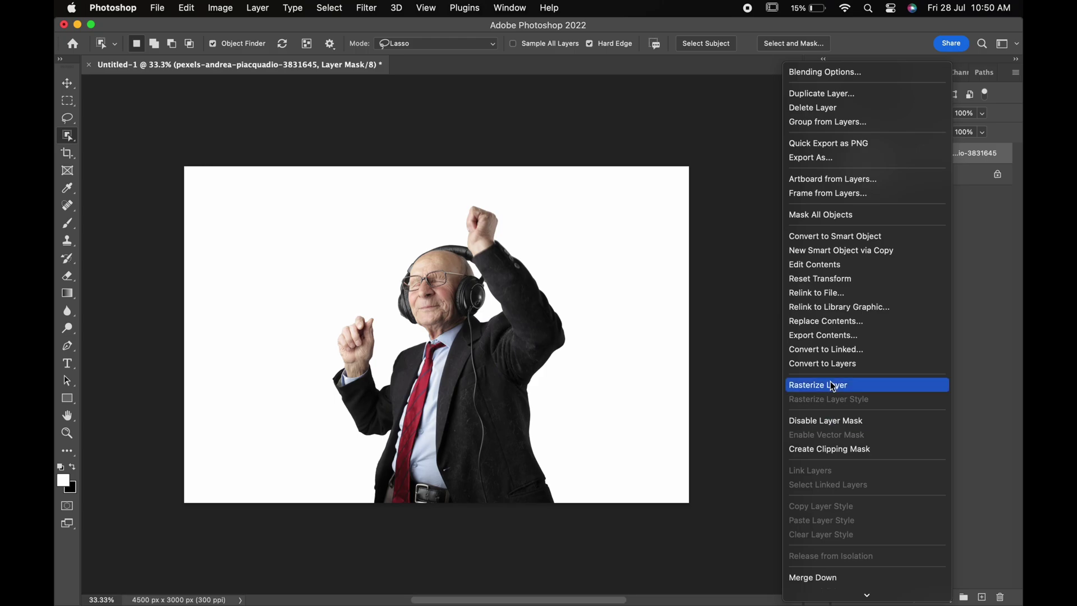
pyautogui.click(835, 236)
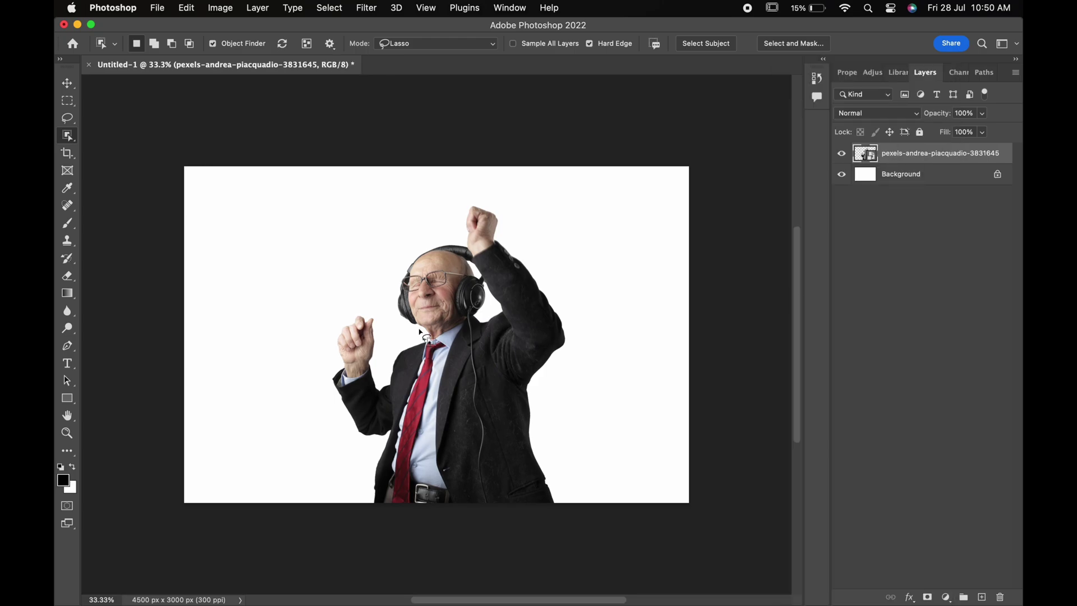
# Step: Apply Unsharp Mask with amount 250, radius 6 and threshold 15 to the man
pyautogui.click(68, 85)
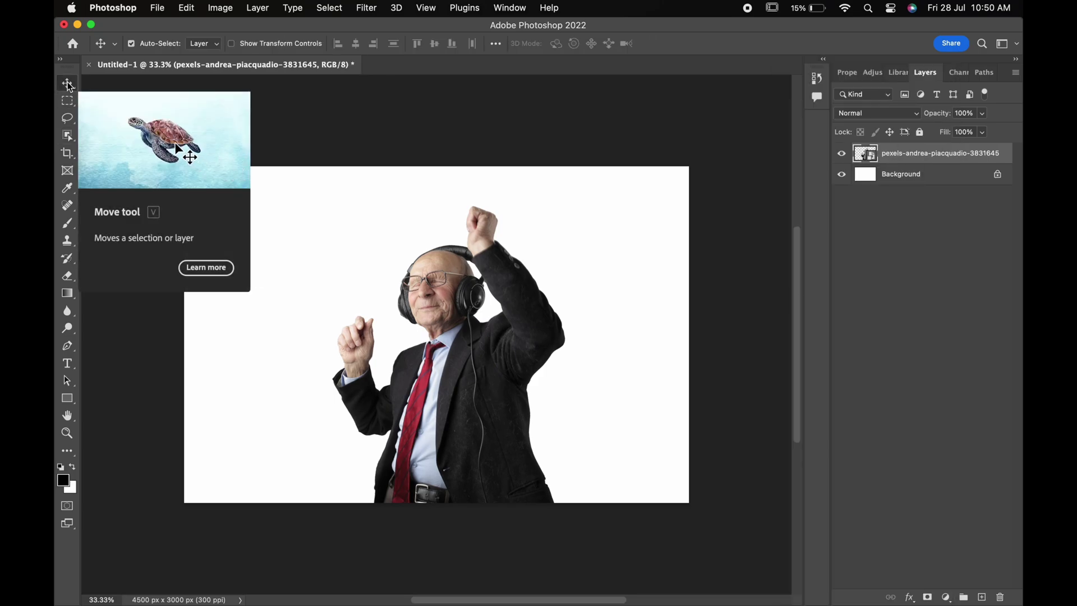
pyautogui.click(363, 7)
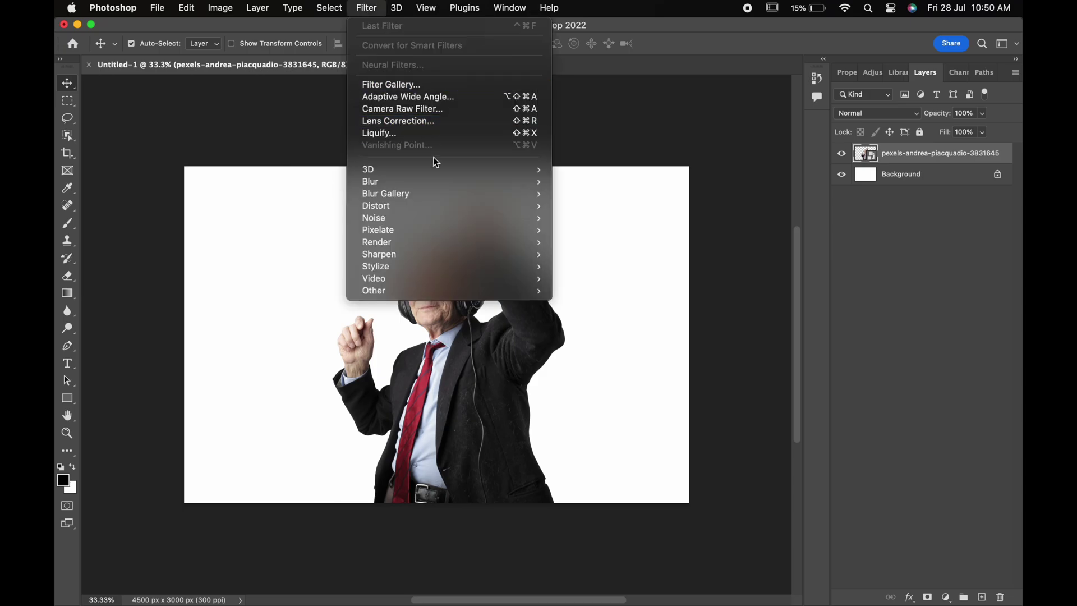
pyautogui.moveTo(379, 254)
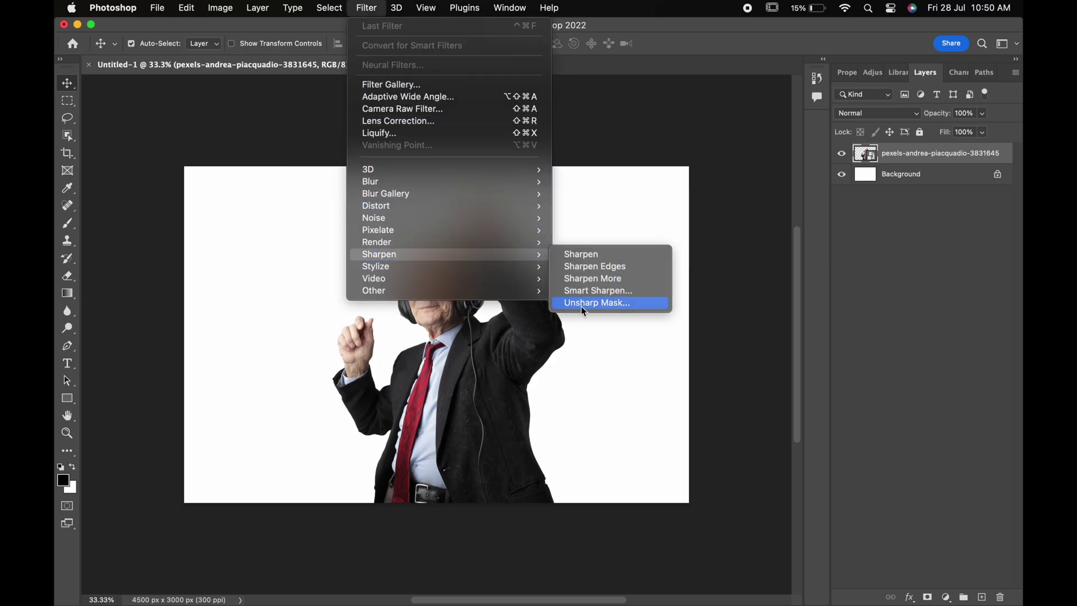
pyautogui.click(584, 304)
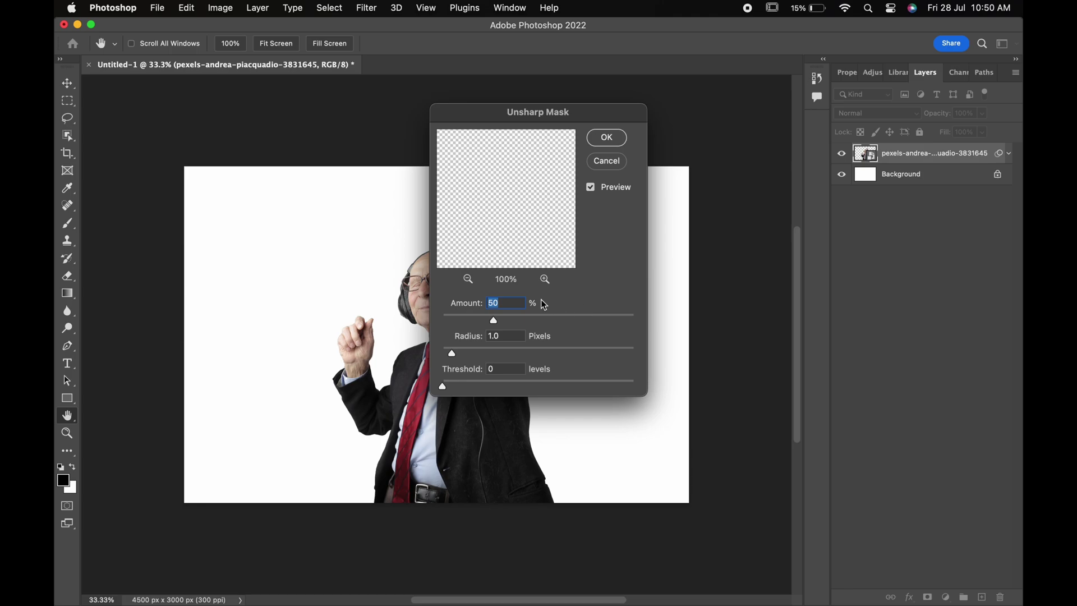
pyautogui.write('250')
pyautogui.press('Tab')
pyautogui.write('6')
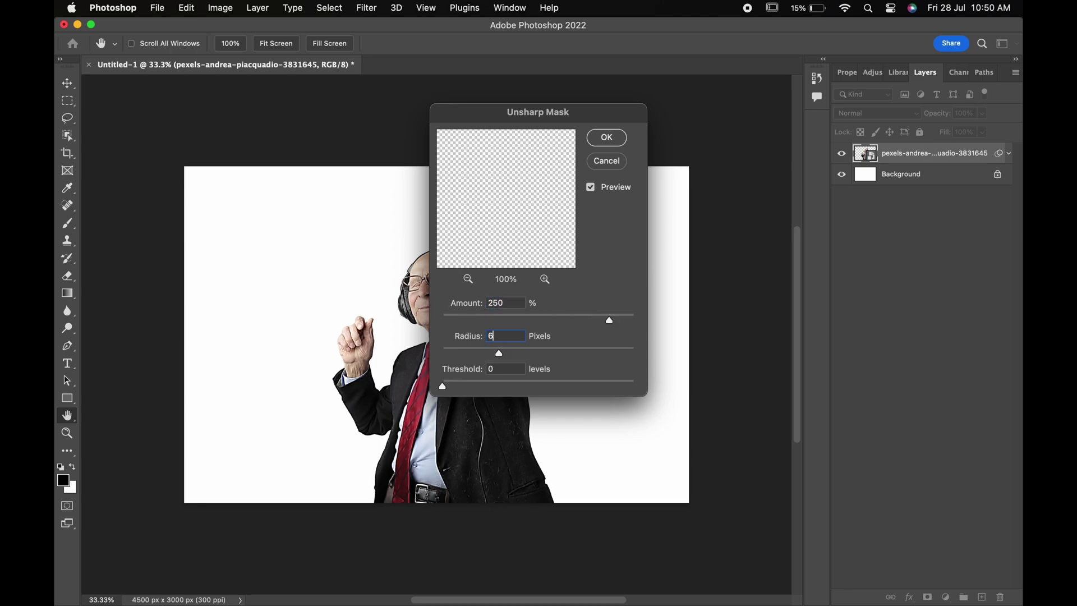
pyautogui.press('Tab')
pyautogui.write('15')
pyautogui.click(603, 139)
pyautogui.scroll(3, 417, 295)
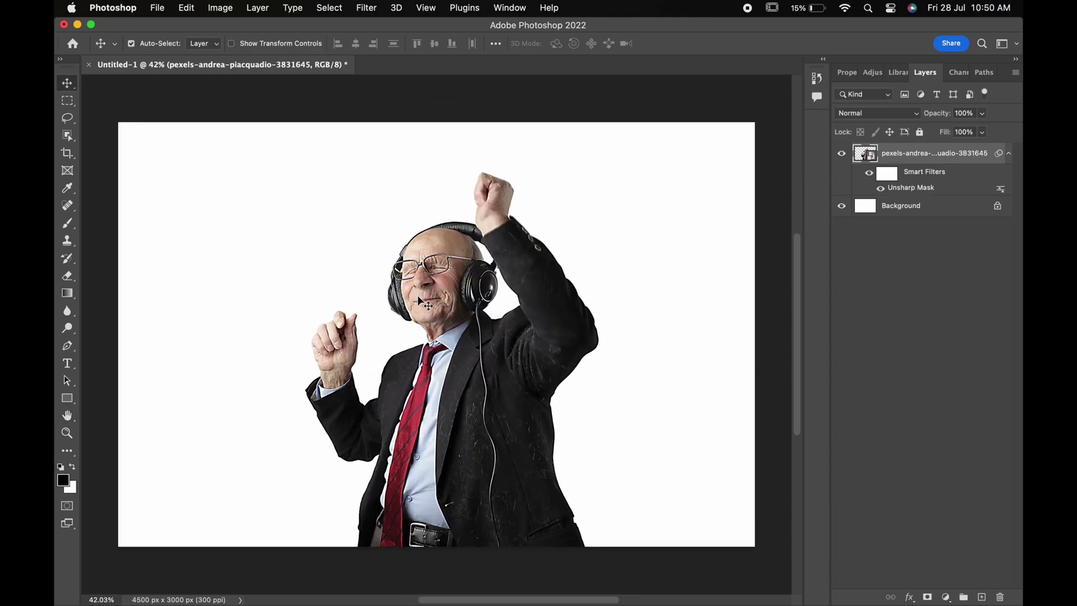
pyautogui.scroll(-2, 418, 295)
pyautogui.scroll(-2, 418, 294)
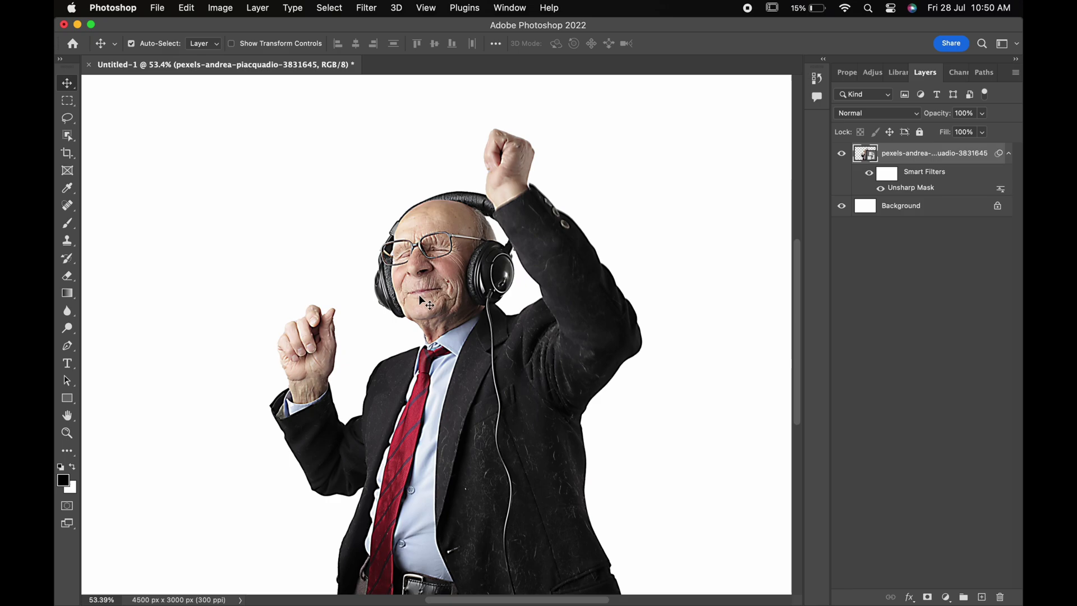
pyautogui.scroll(-1, 418, 294)
pyautogui.scroll(1, 418, 294)
pyautogui.scroll(2, 419, 294)
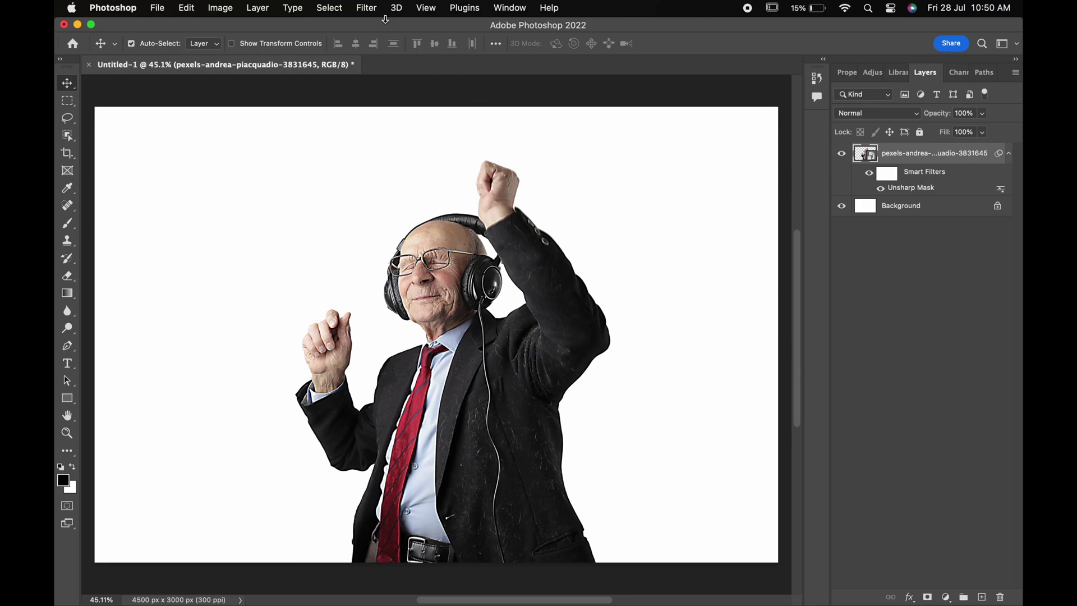
# Step: Open the Oil Paint filter and adjust its preview zoom to frame the man
pyautogui.click(366, 8)
pyautogui.moveTo(376, 266)
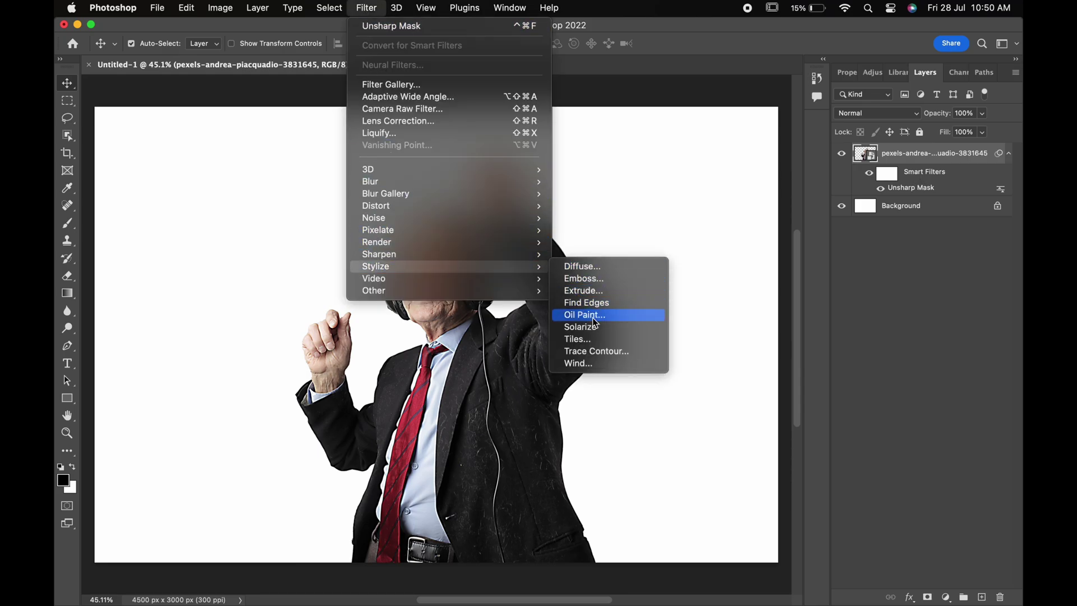
pyautogui.click(595, 319)
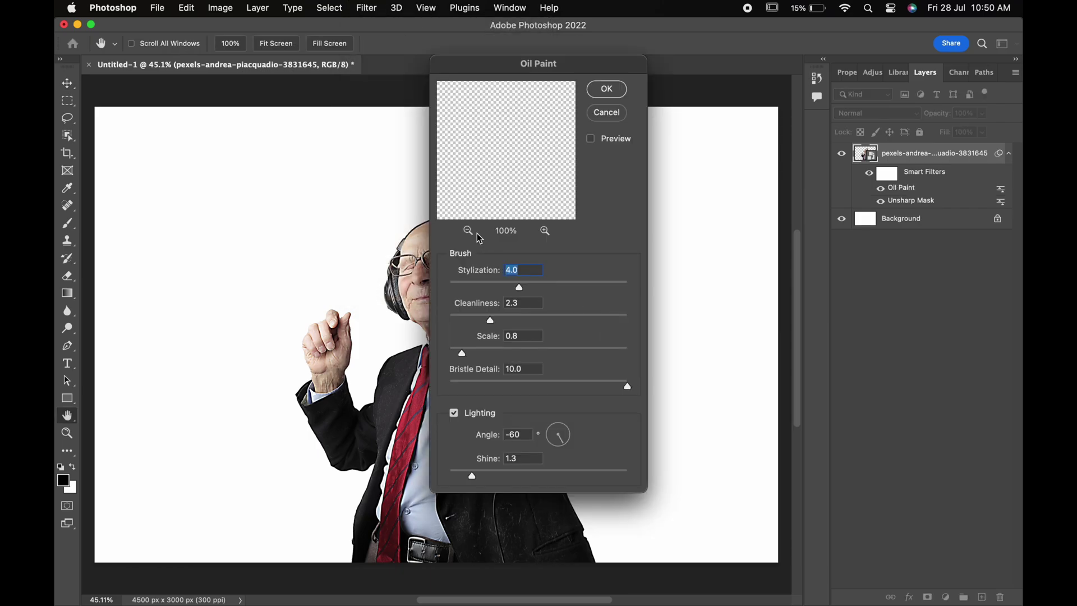
pyautogui.click(468, 231)
pyautogui.click(468, 230)
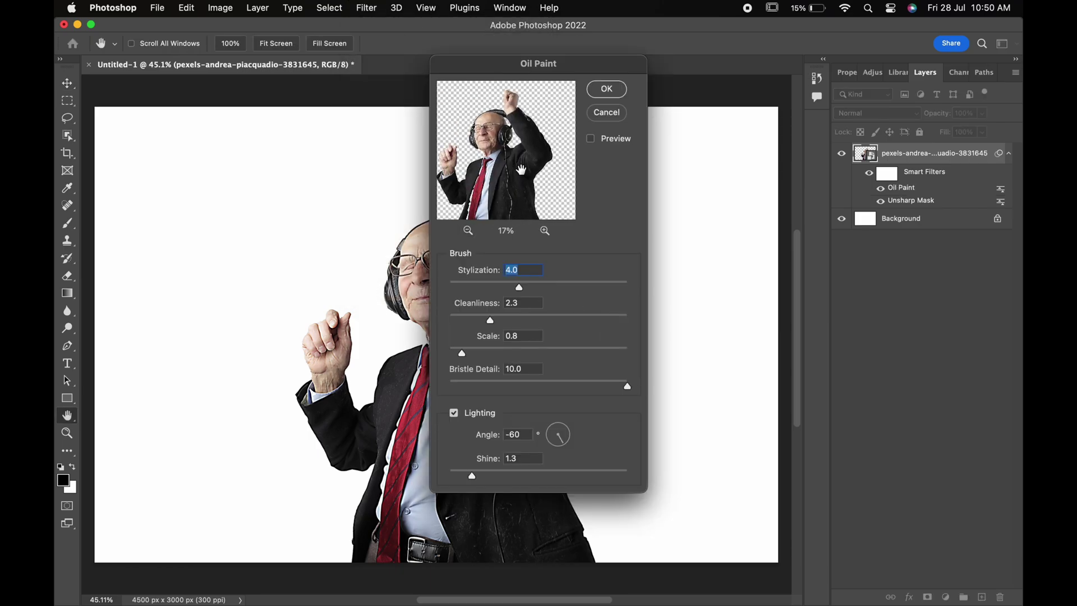
pyautogui.click(545, 231)
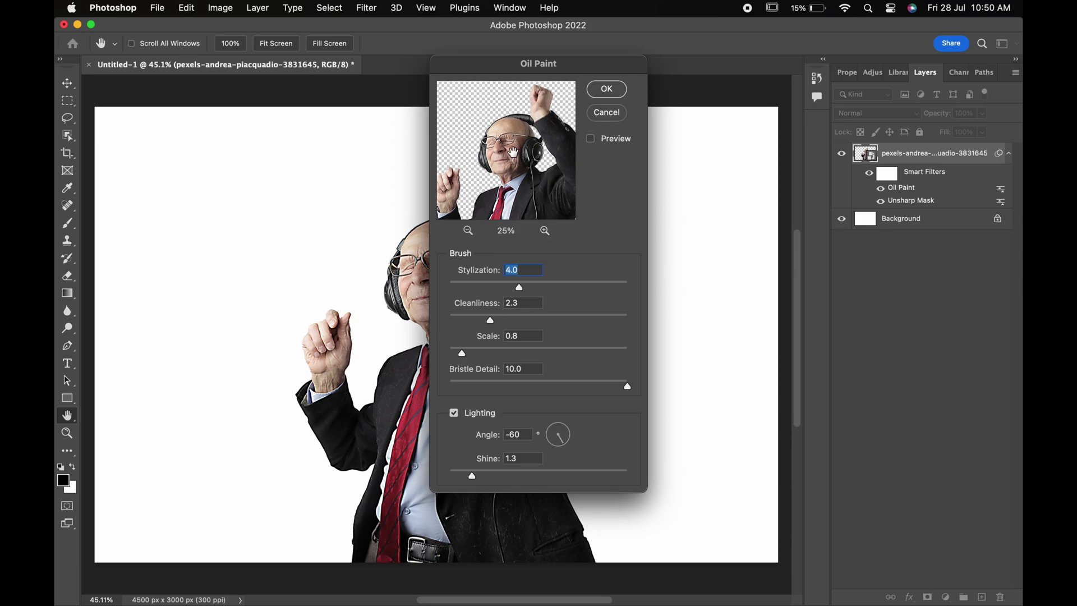
pyautogui.click(545, 230)
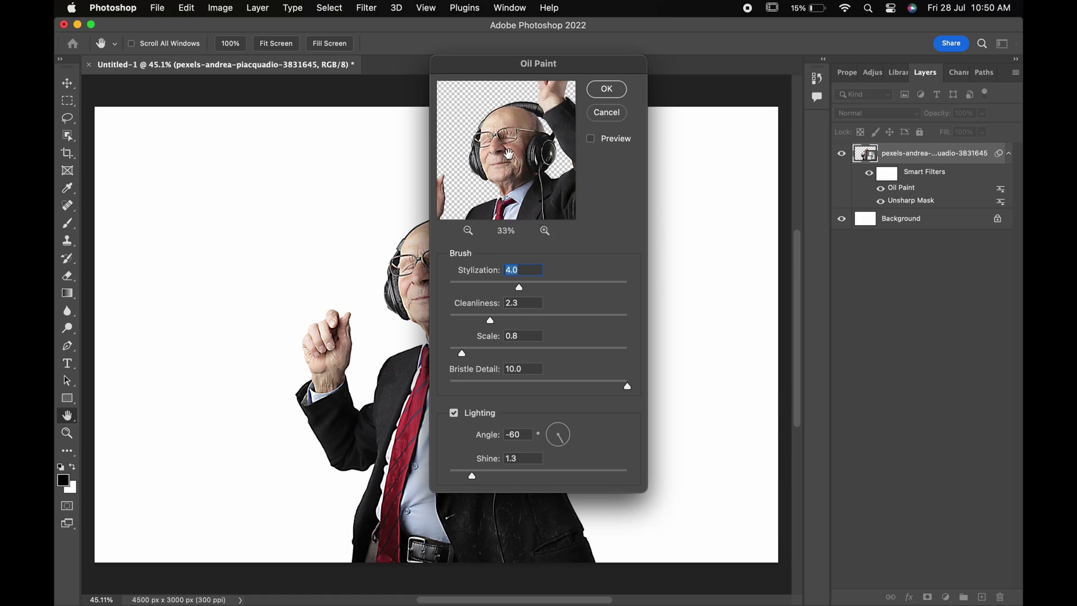
# Step: Set Oil Paint stylization 5, cleanliness 3, scale 0.1, bristle detail 0, lighting off
pyautogui.write('5')
pyautogui.press('Tab')
pyautogui.write('3')
pyautogui.press('Tab')
pyautogui.write('0')
pyautogui.press('Tab')
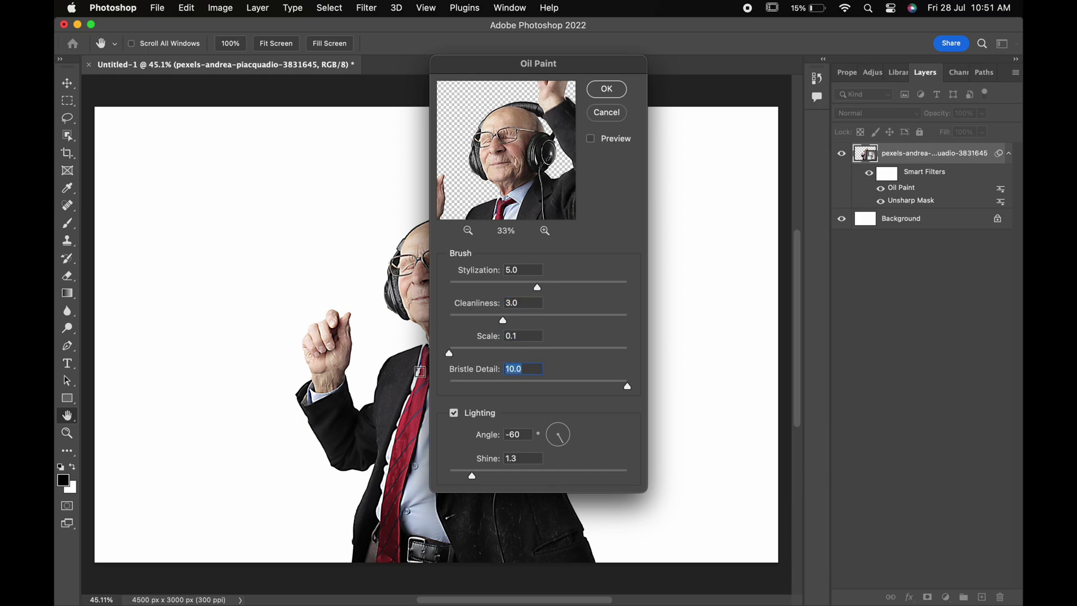
pyautogui.write('0')
pyautogui.click(455, 414)
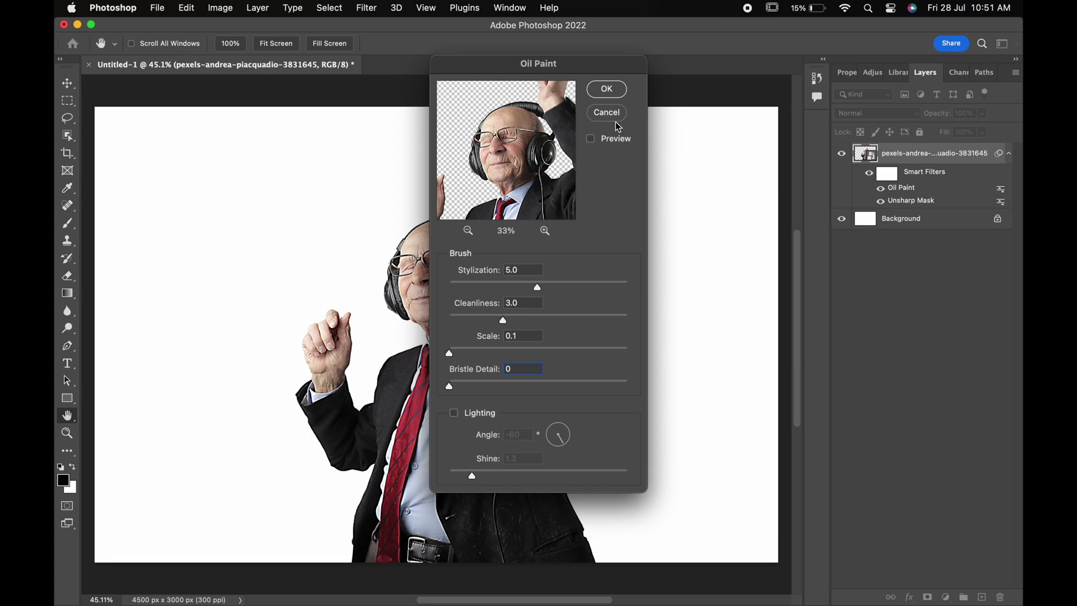
pyautogui.click(607, 89)
# Step: Apply the Filter Gallery Cutout effect with 8 levels, edge simplicity 5, edge fidelity 1
pyautogui.click(367, 8)
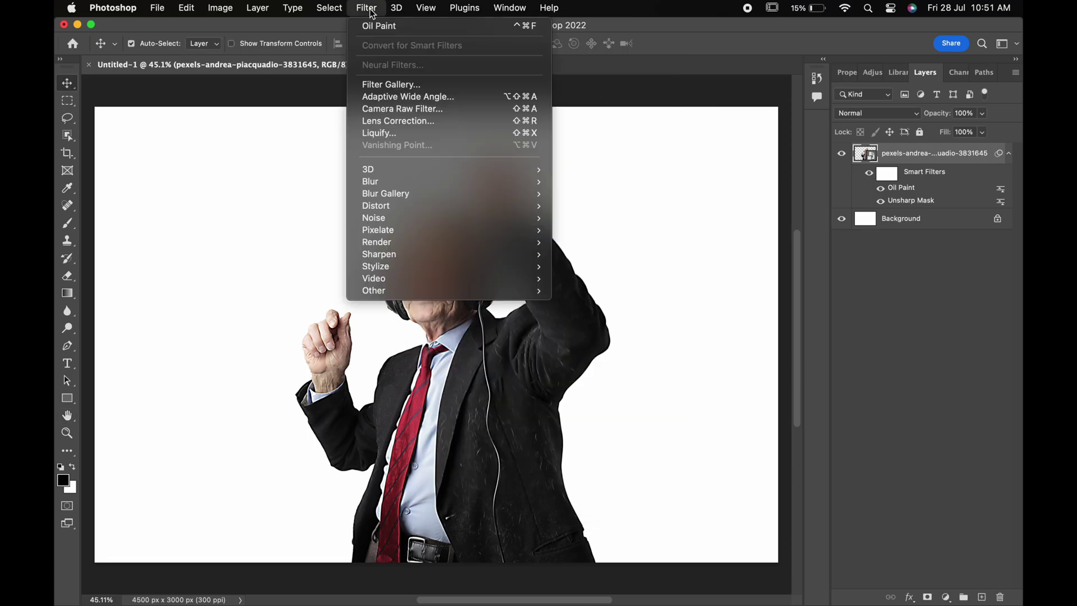
pyautogui.click(380, 85)
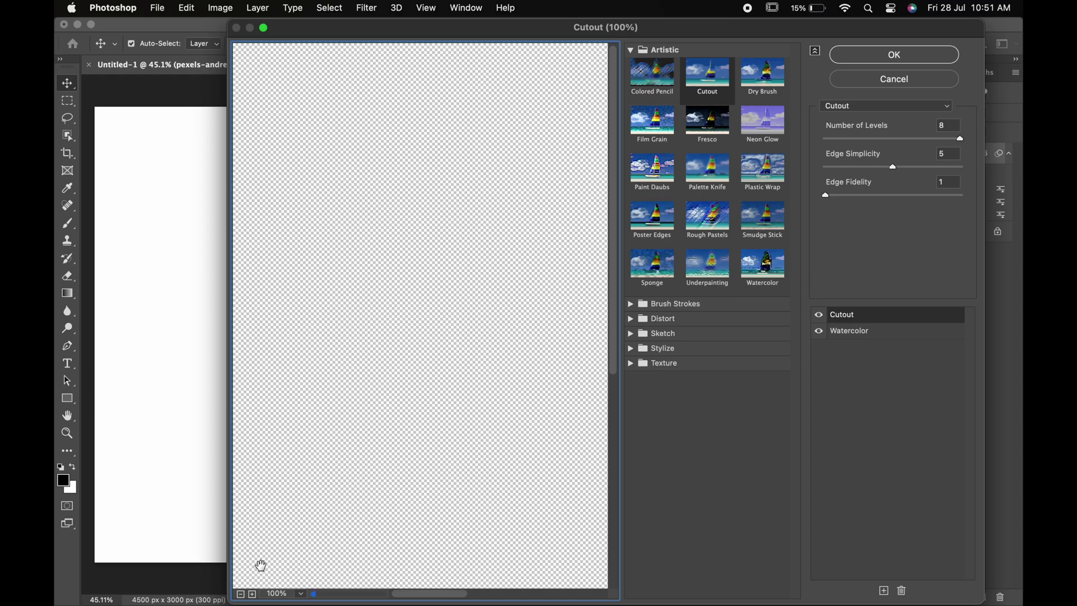
pyautogui.click(241, 594)
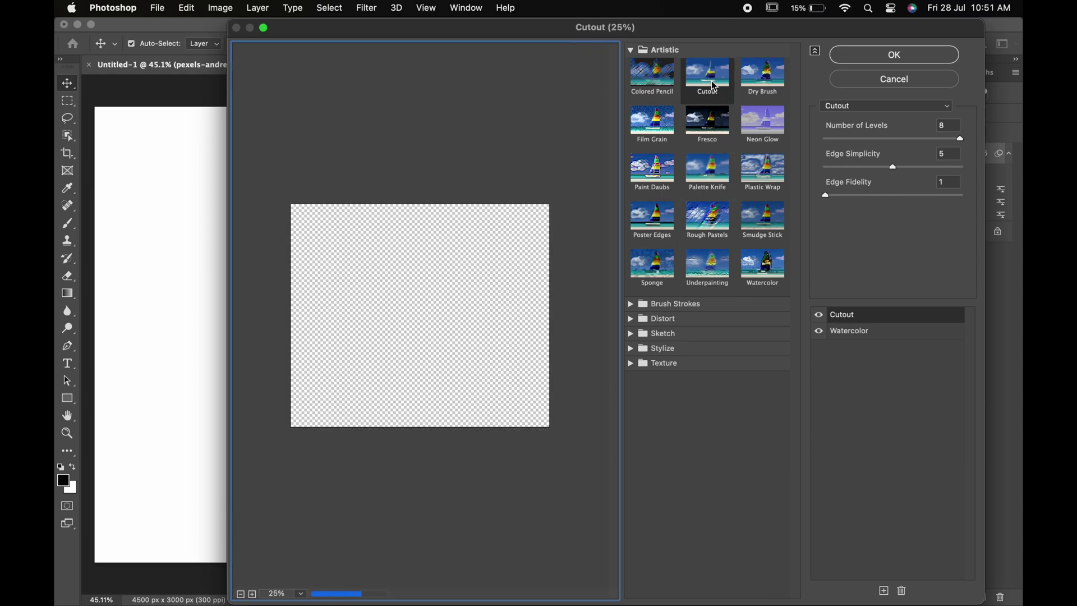
pyautogui.click(714, 85)
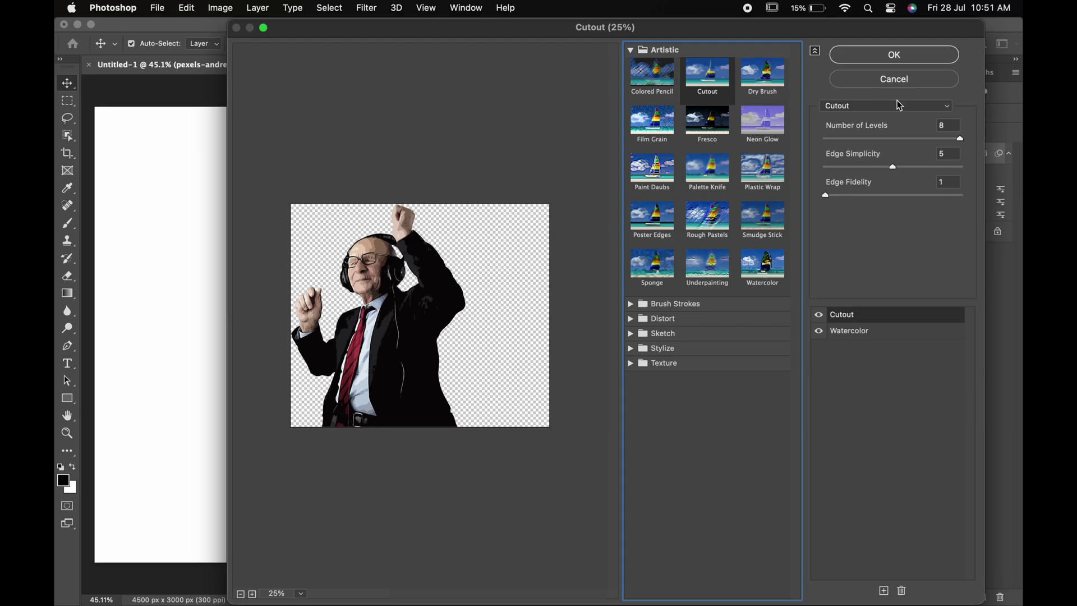
pyautogui.click(954, 126)
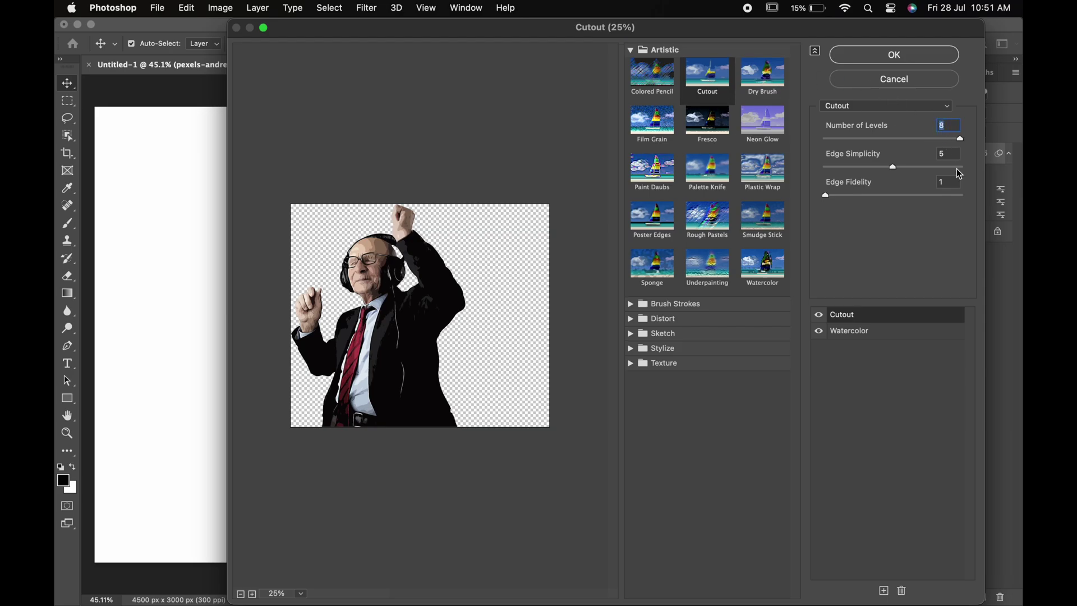
pyautogui.click(954, 156)
pyautogui.click(882, 55)
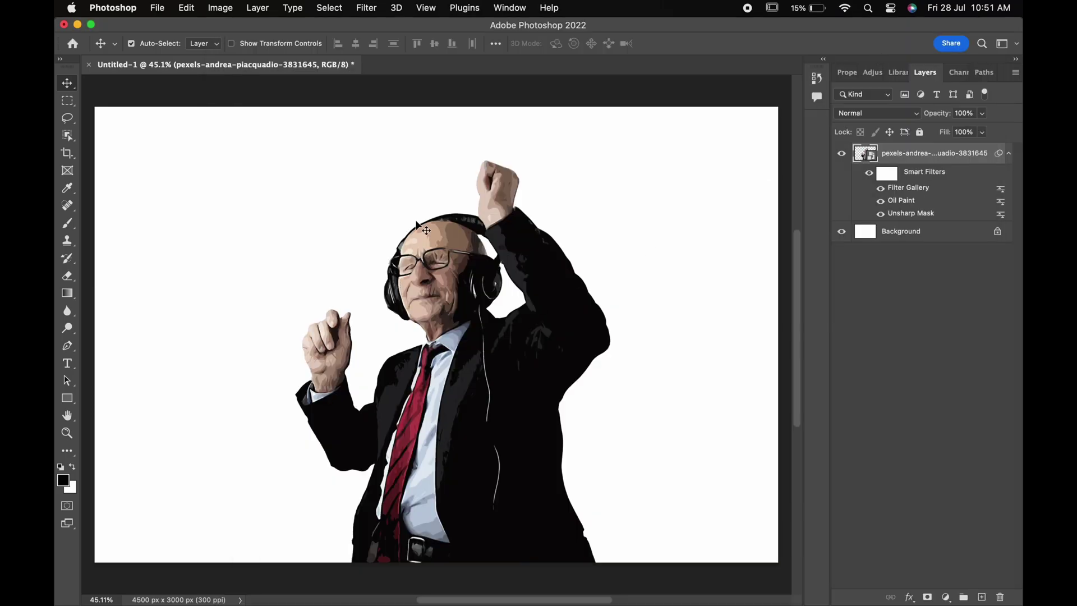
pyautogui.scroll(5, 448, 259)
pyautogui.scroll(-5, 448, 260)
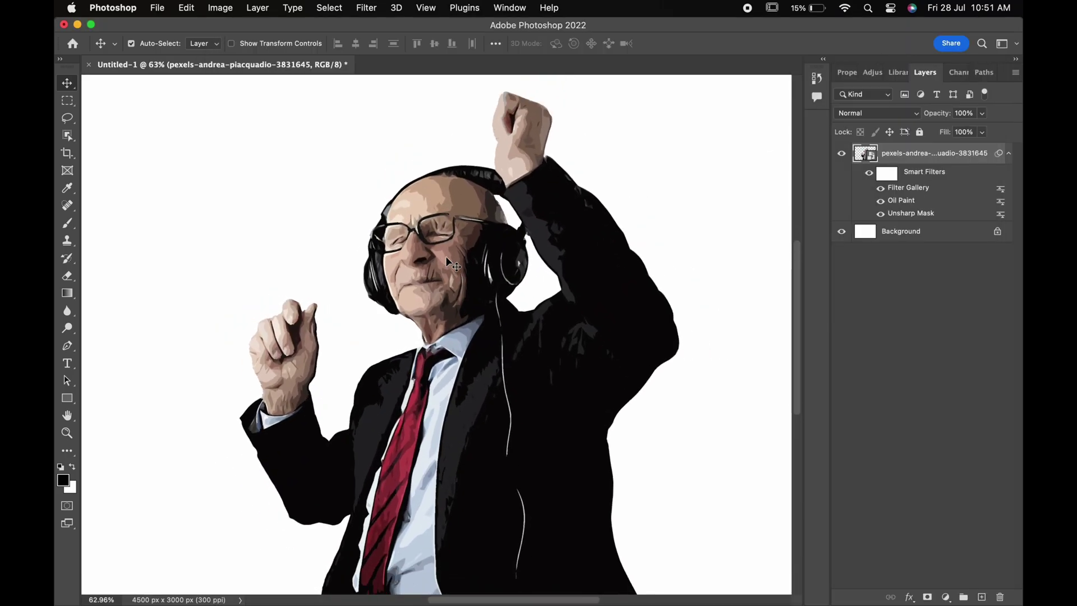
pyautogui.scroll(-1, 448, 259)
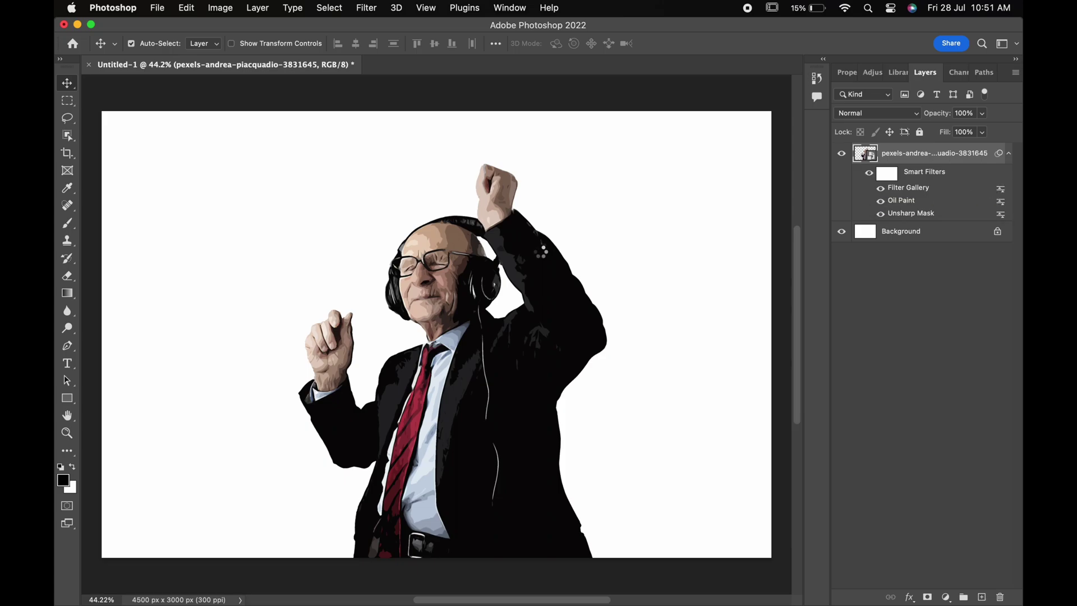
# Step: Set the Filter Gallery smart filter's blending opacity to 50%
pyautogui.doubleClick(1001, 190)
pyautogui.write('50')
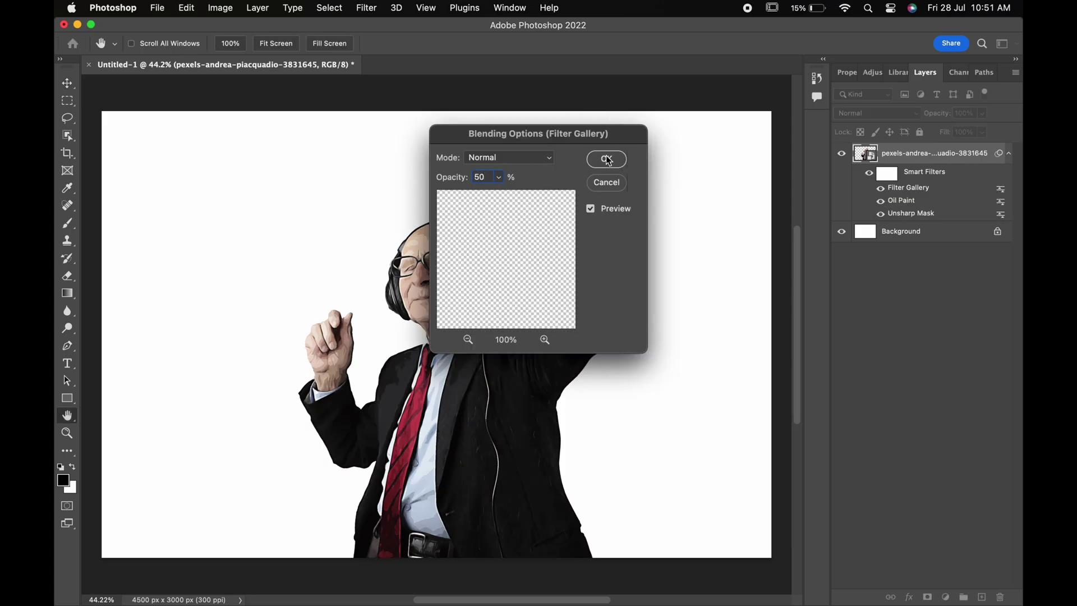
pyautogui.click(607, 160)
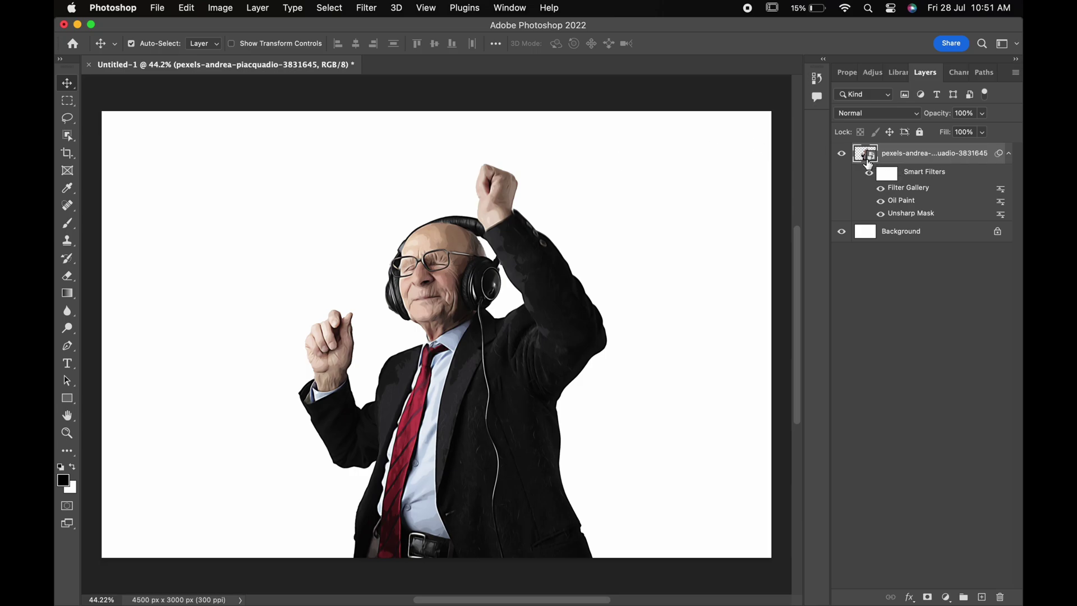
# Step: Add a Surface Blur with radius 25 and threshold 10
pyautogui.click(366, 7)
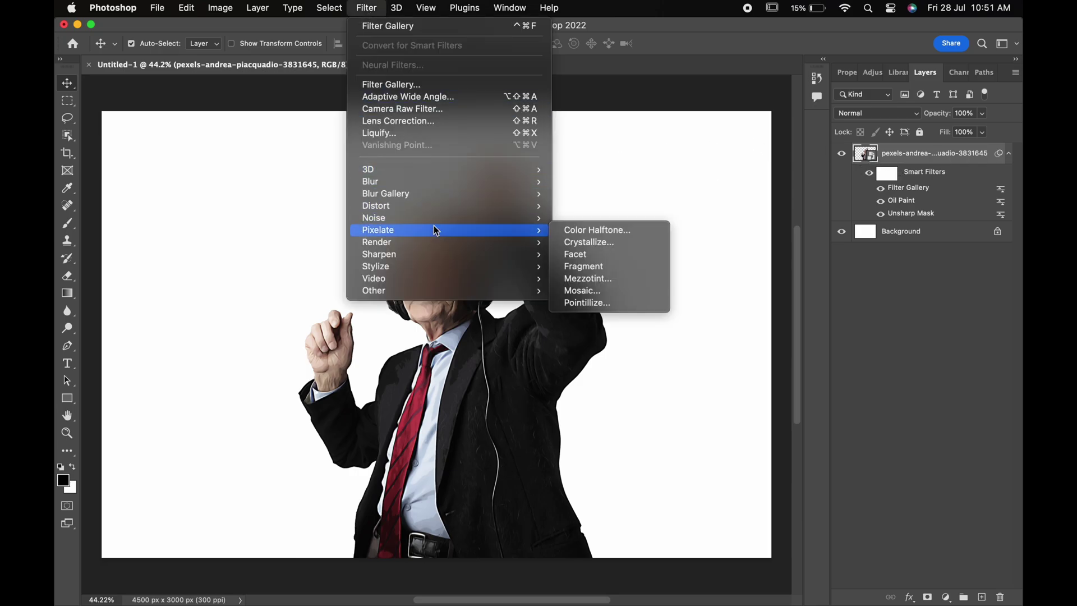
pyautogui.moveTo(371, 181)
pyautogui.click(594, 303)
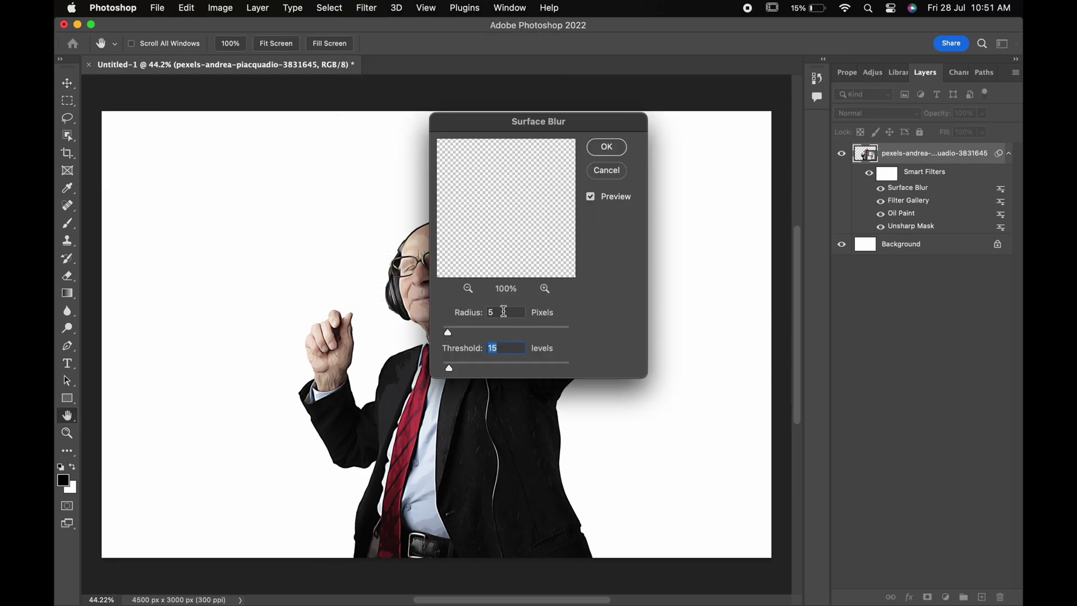
pyautogui.click(504, 312)
pyautogui.write('25')
pyautogui.press('Tab')
pyautogui.write('10')
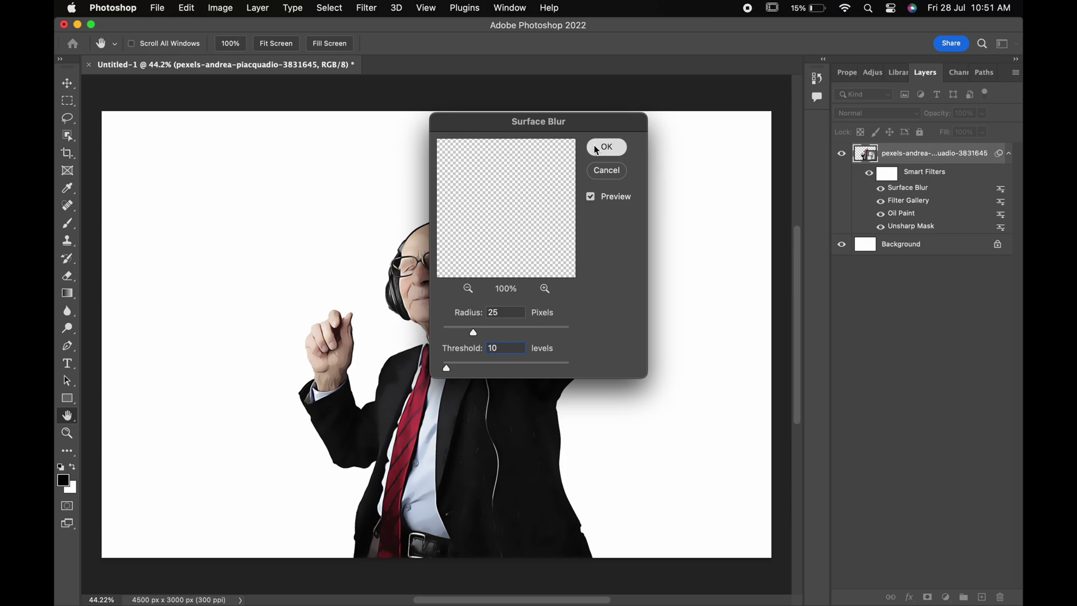
pyautogui.click(597, 147)
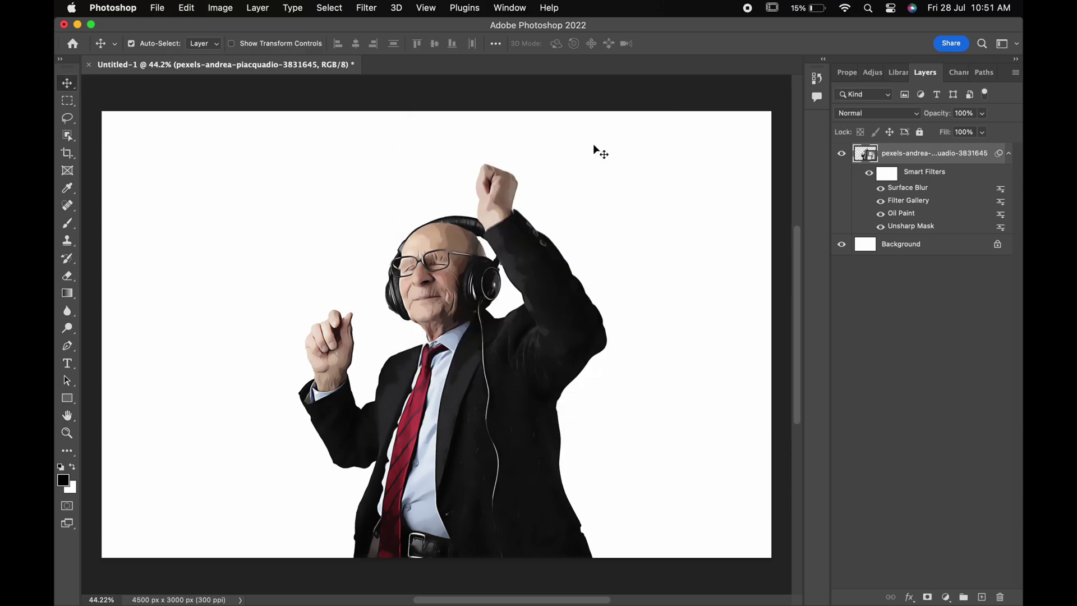
# Step: Add an 80% Unsharp Mask with threshold 0, then copy Filter Gallery to the top
pyautogui.click(372, 11)
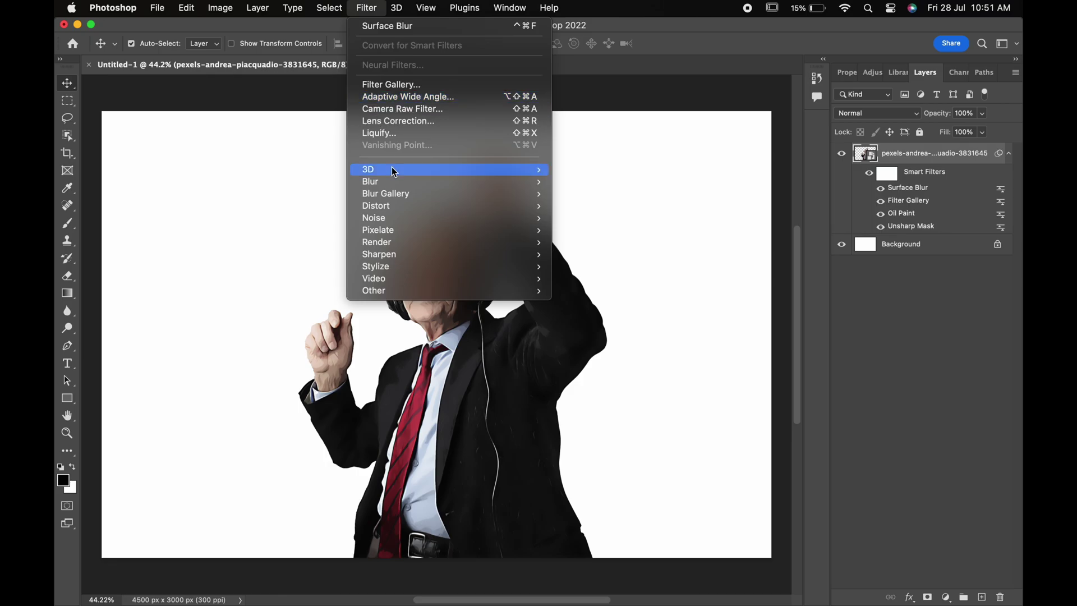
pyautogui.moveTo(378, 254)
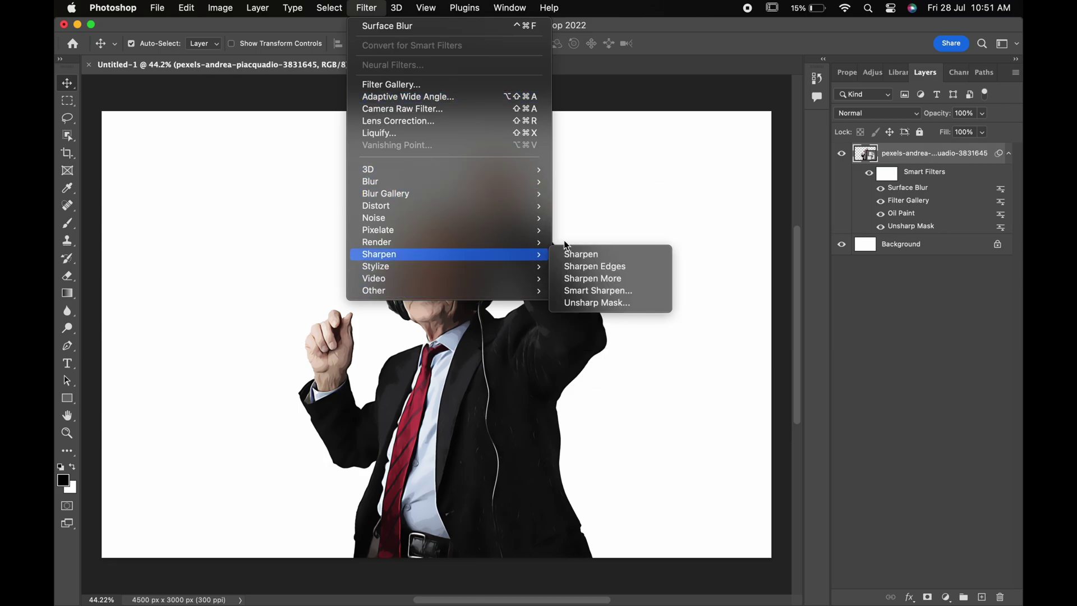
pyautogui.click(584, 307)
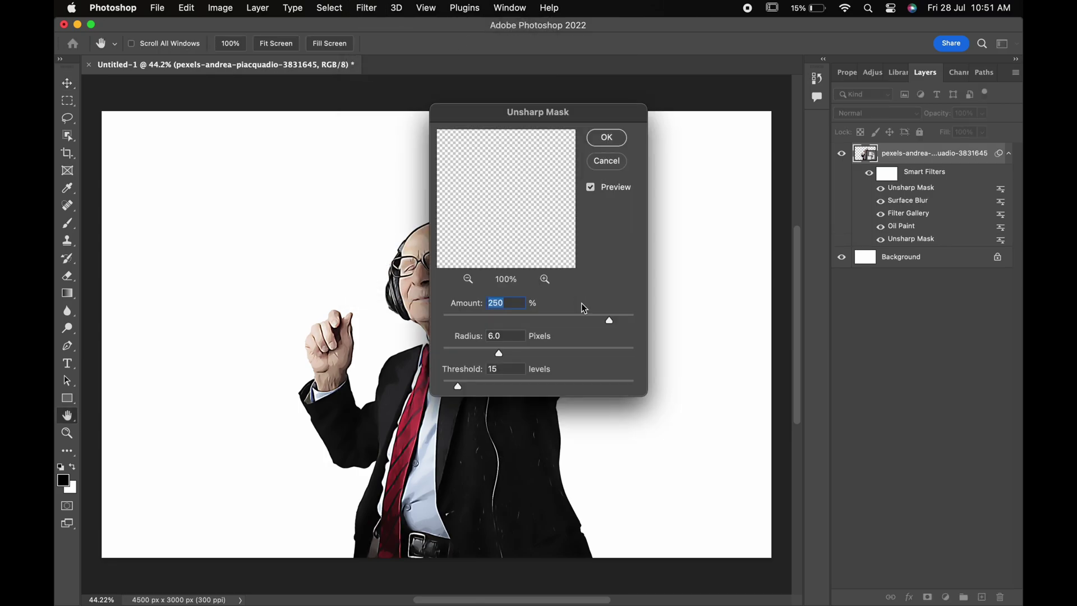
pyautogui.write('80')
pyautogui.doubleClick(505, 369)
pyautogui.write('0')
pyautogui.click(609, 135)
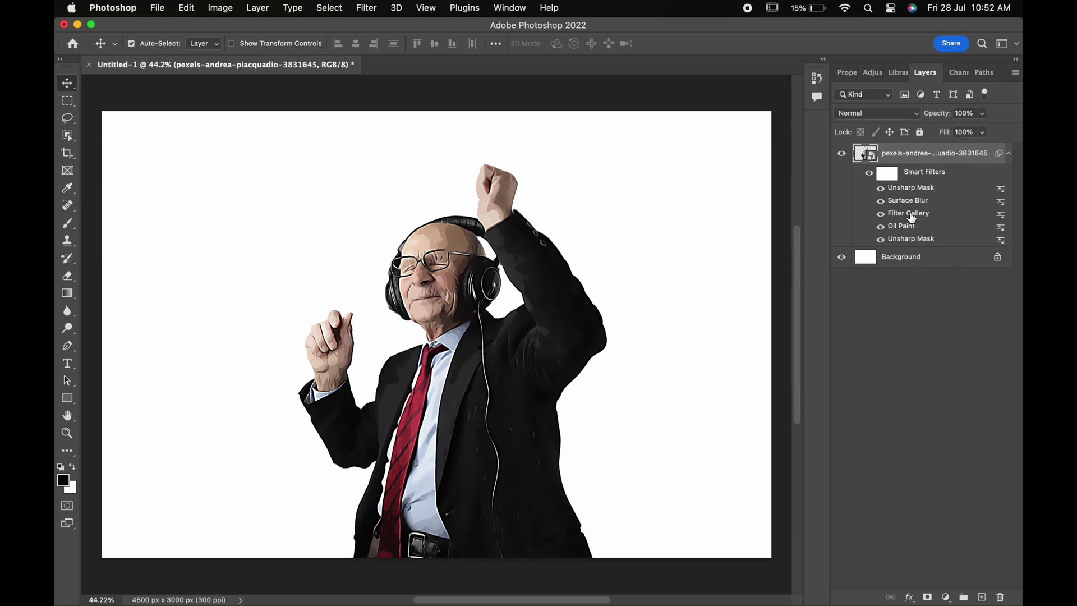
pyautogui.moveTo(912, 218); pyautogui.dragTo(905, 181)
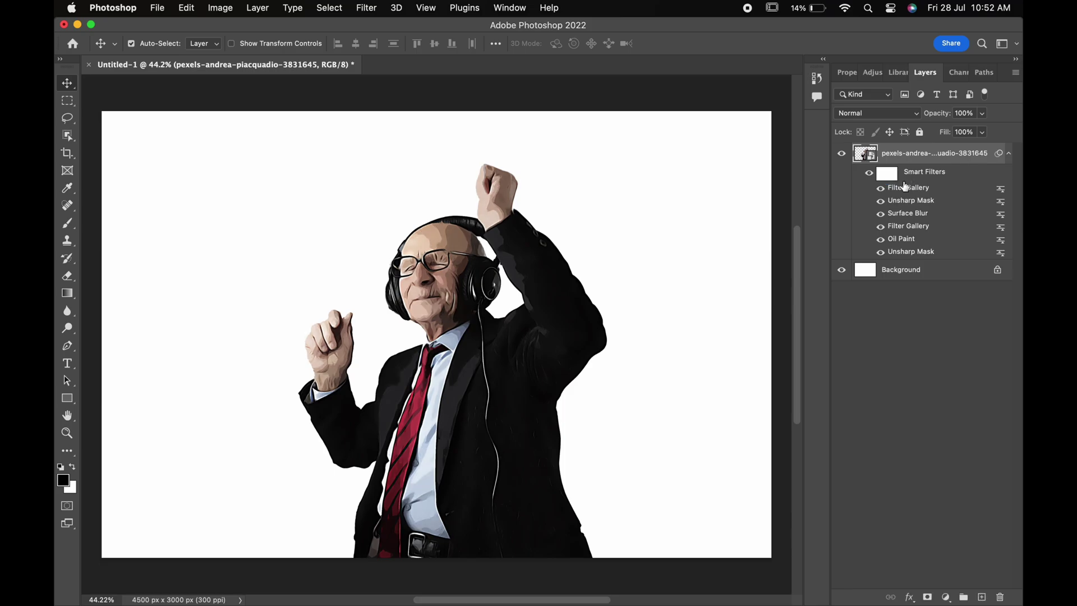
# Step: Apply Smart Sharpen at amount 100, radius 1.5, noise reduction 0, and inspect the figure
pyautogui.click(367, 8)
pyautogui.moveTo(379, 254)
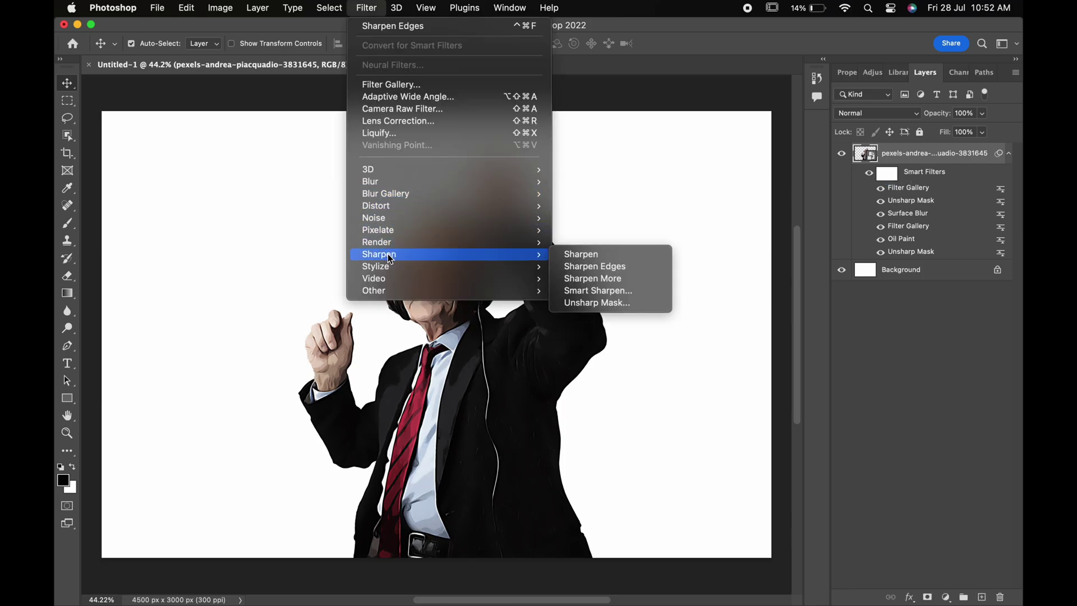
pyautogui.click(583, 290)
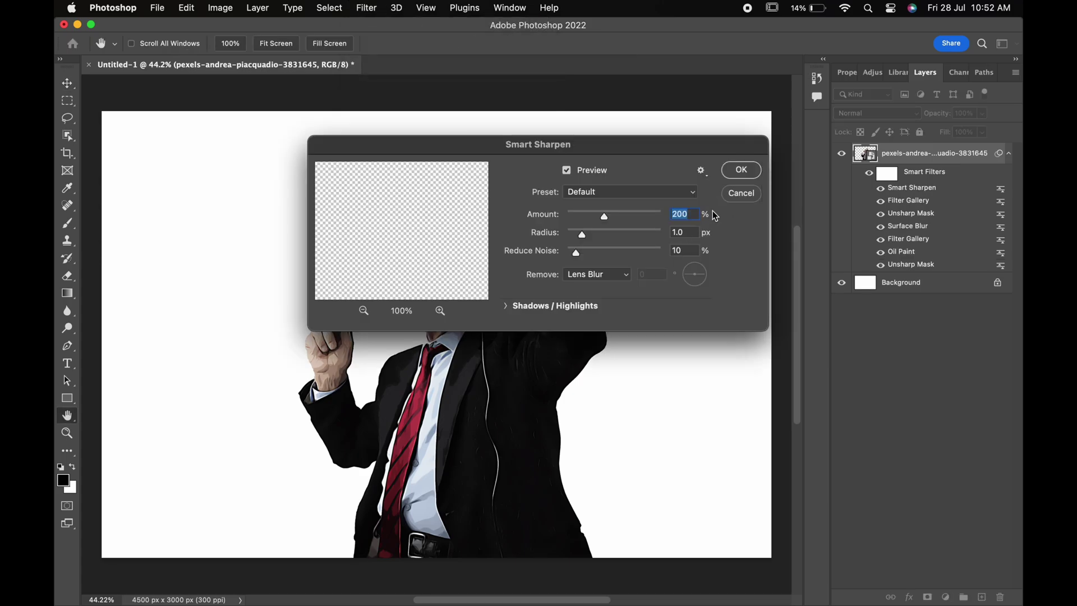
pyautogui.write('100')
pyautogui.click(684, 232)
pyautogui.press('Right')
pyautogui.press('Right')
pyautogui.press('Right')
pyautogui.press('Tab')
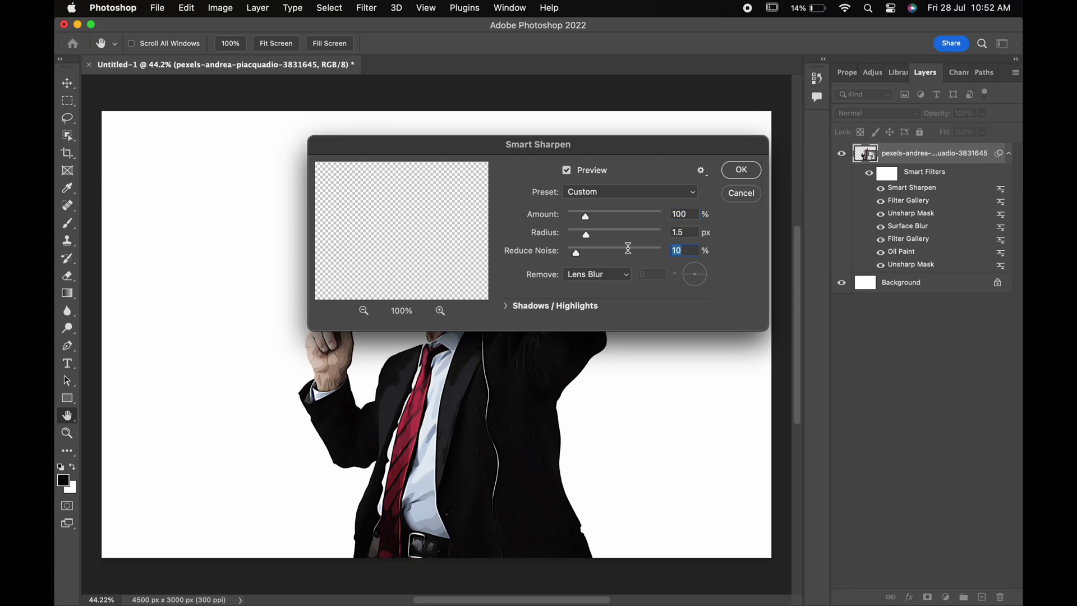
pyautogui.write('0')
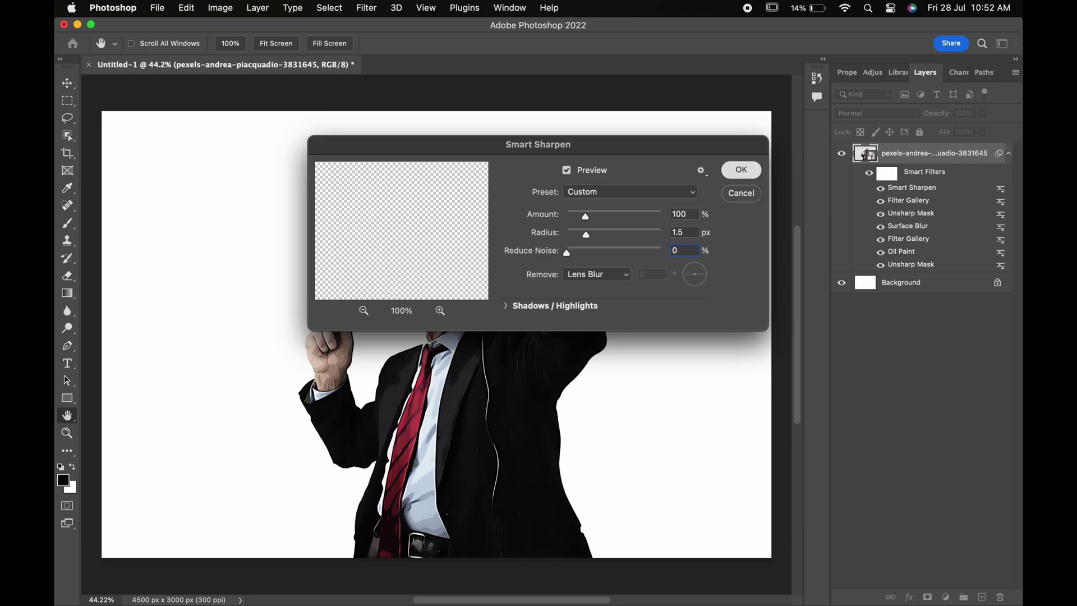
pyautogui.click(742, 170)
pyautogui.press('v')
pyautogui.scroll(2, 415, 263)
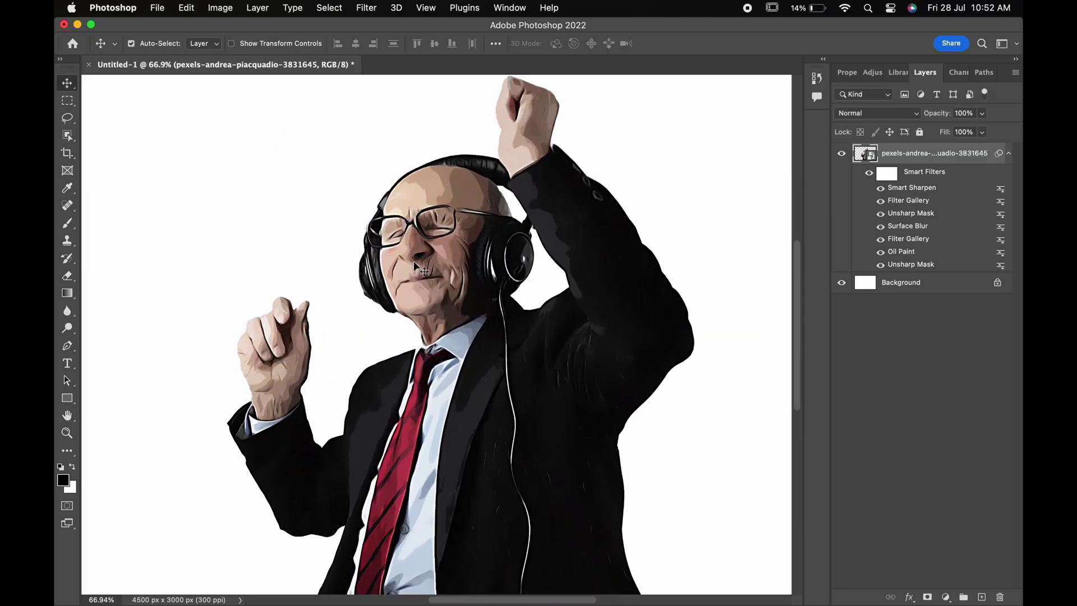
pyautogui.scroll(-3, 418, 268)
pyautogui.scroll(1, 424, 271)
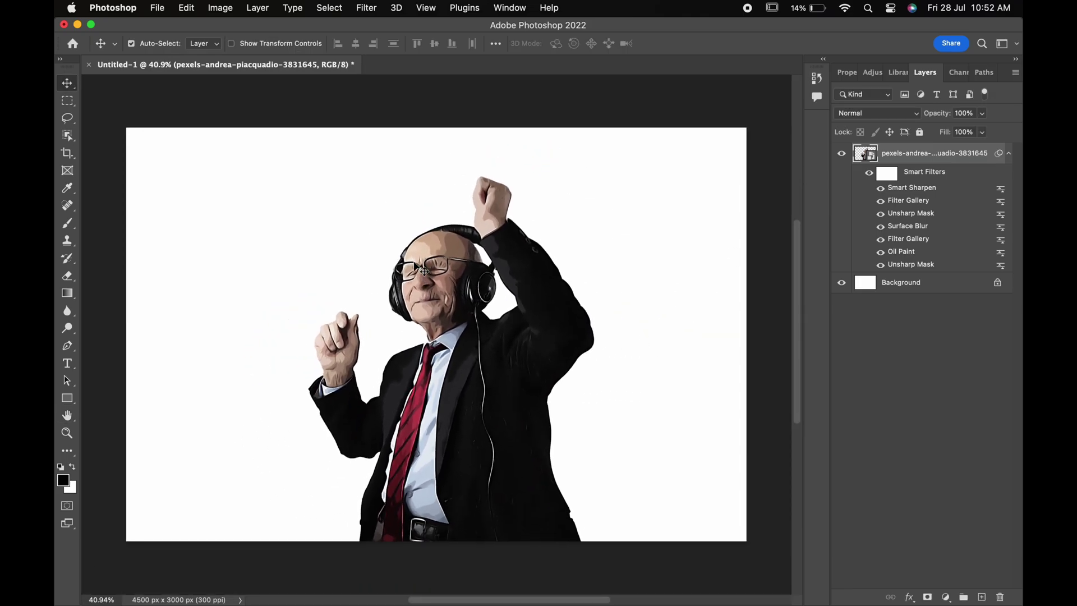
# Step: Rename the filtered layer 'Effect' and duplicate it
pyautogui.doubleClick(906, 153)
pyautogui.write('Effect')
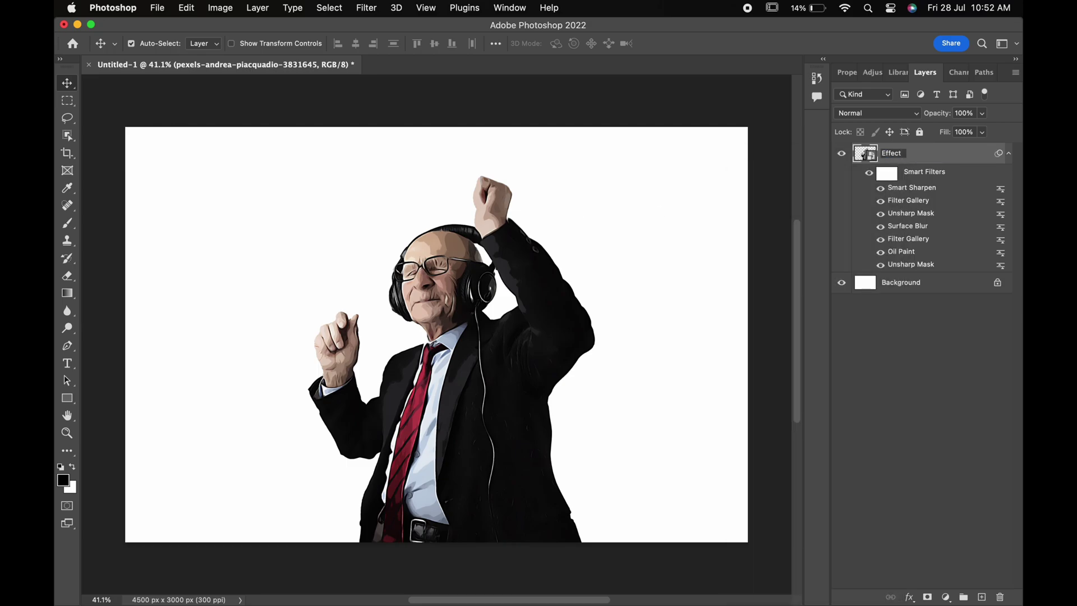
pyautogui.press('Return')
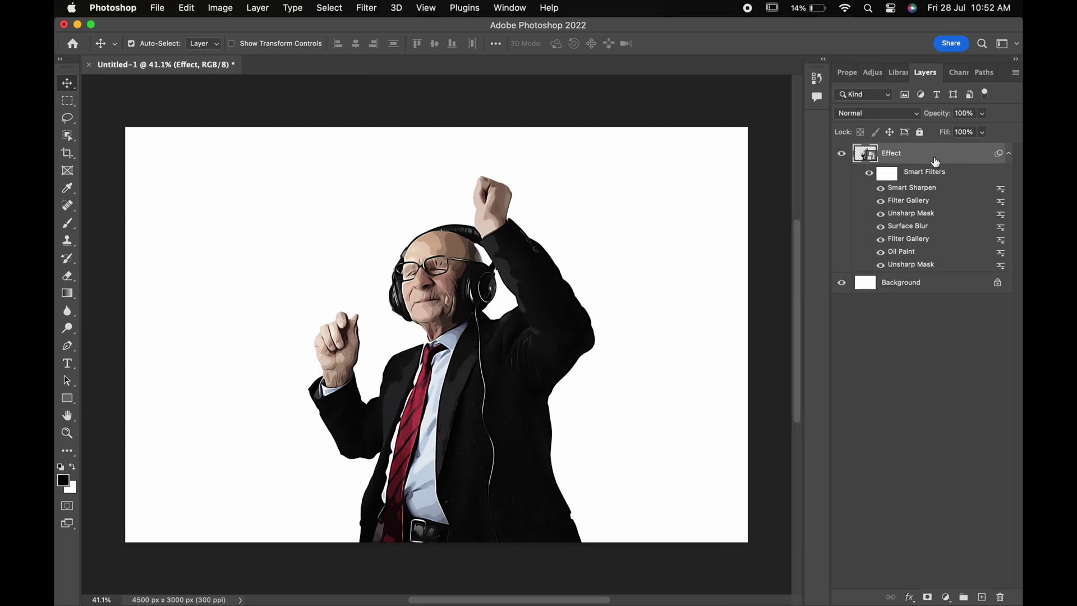
pyautogui.rightClick(934, 160)
pyautogui.click(838, 190)
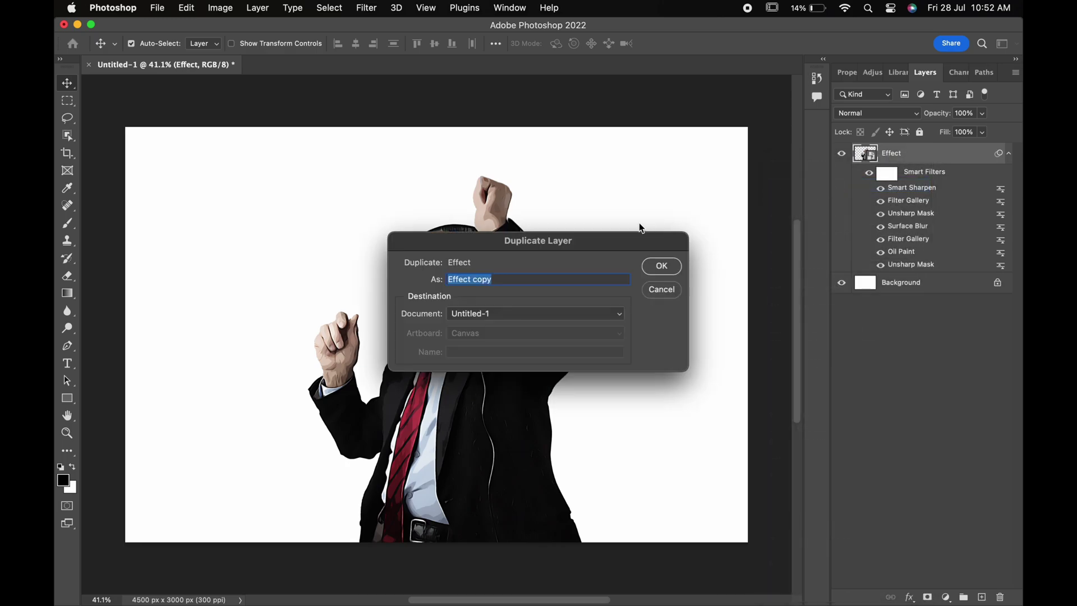
pyautogui.click(653, 264)
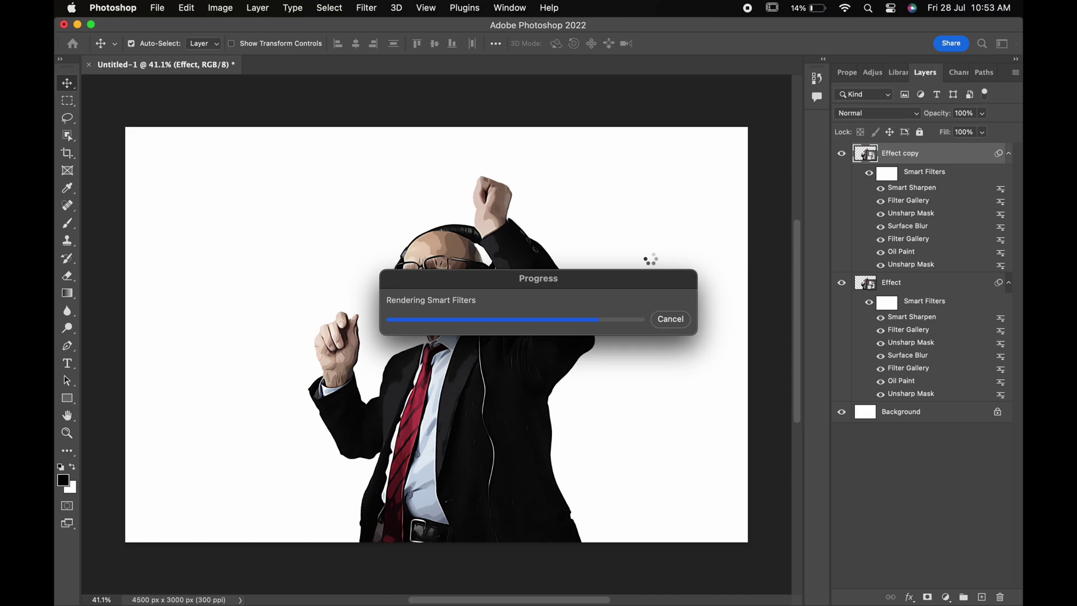
# Step: Rename the copy 'Color' and clear its smart filters
pyautogui.doubleClick(897, 153)
pyautogui.write('c')
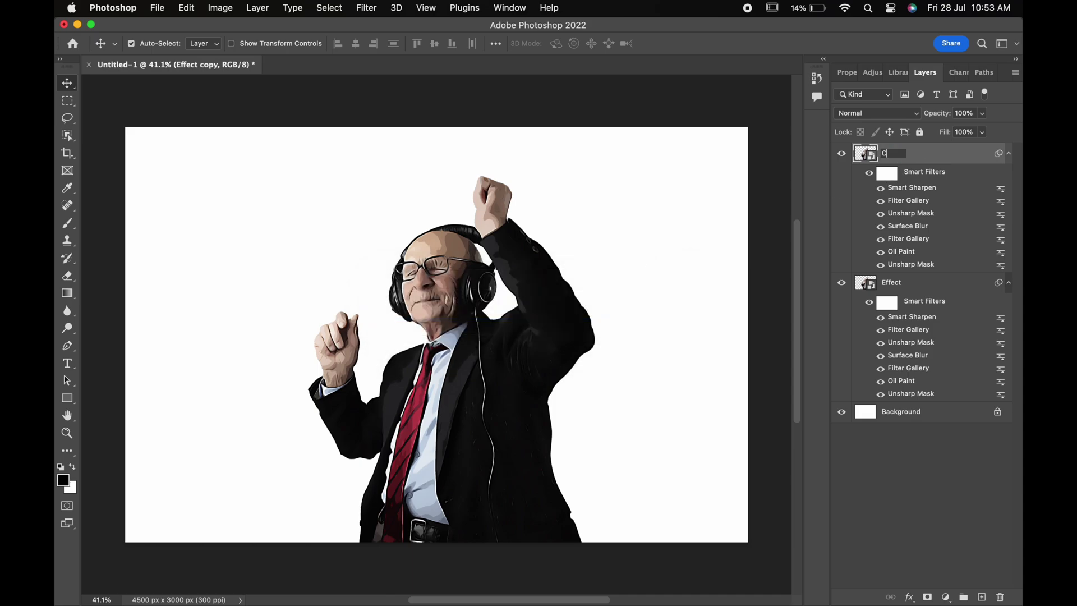
pyautogui.write('olor')
pyautogui.press('Return')
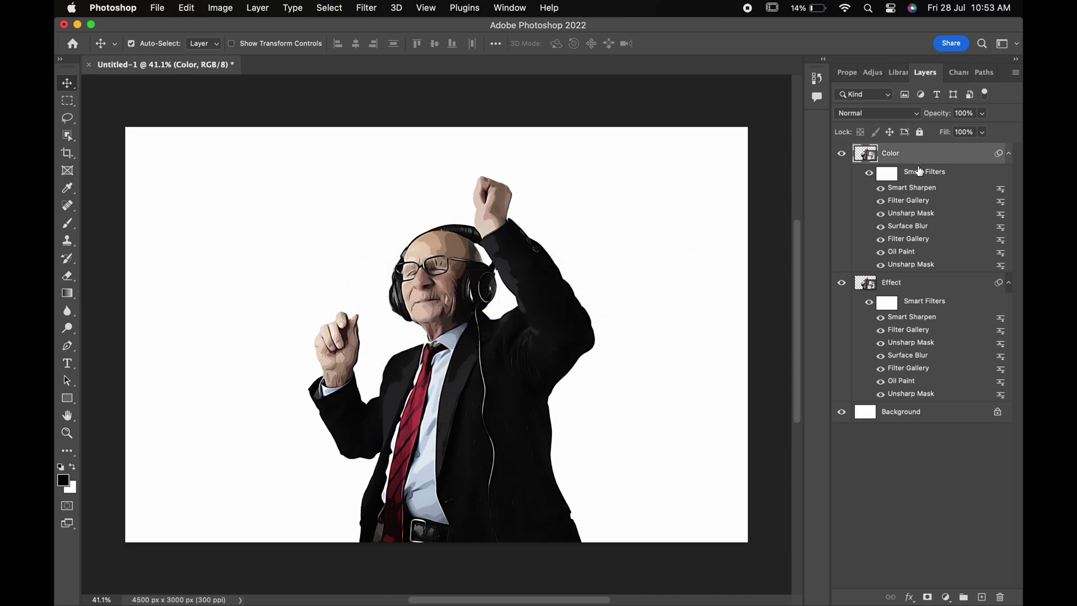
pyautogui.rightClick(920, 173)
pyautogui.click(925, 217)
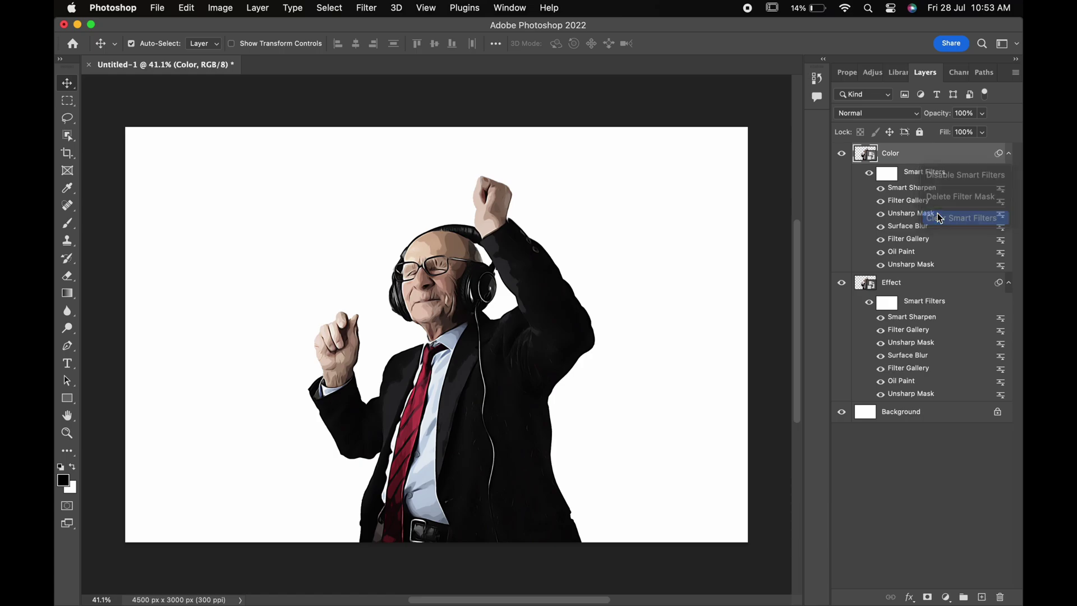
# Step: Clip the Color layer to Effect, give it a radius-7 Gaussian Blur, and set Color blending
pyautogui.rightClick(926, 160)
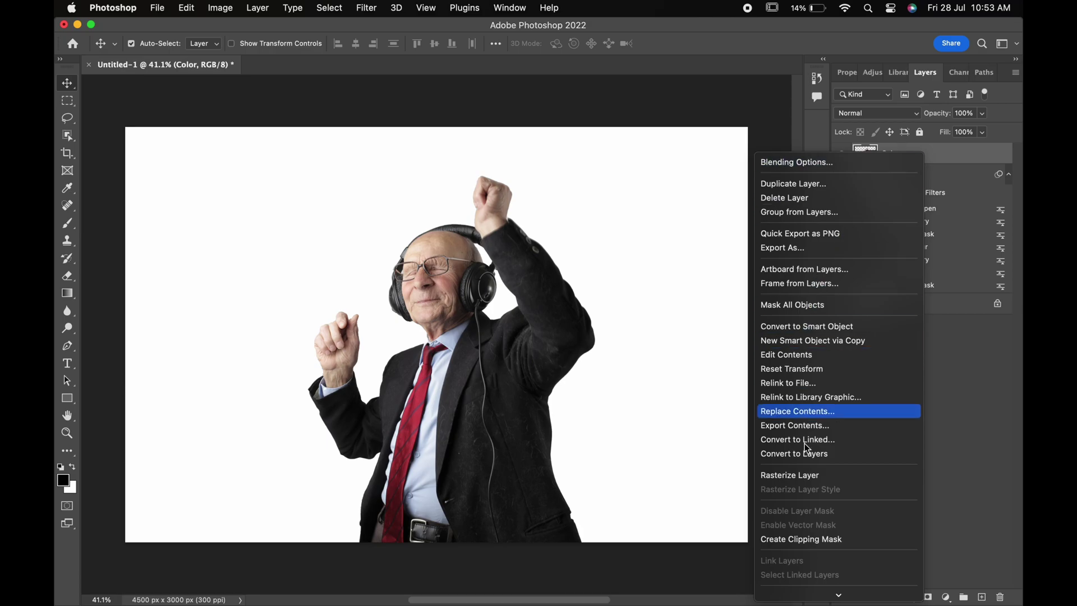
pyautogui.click(815, 541)
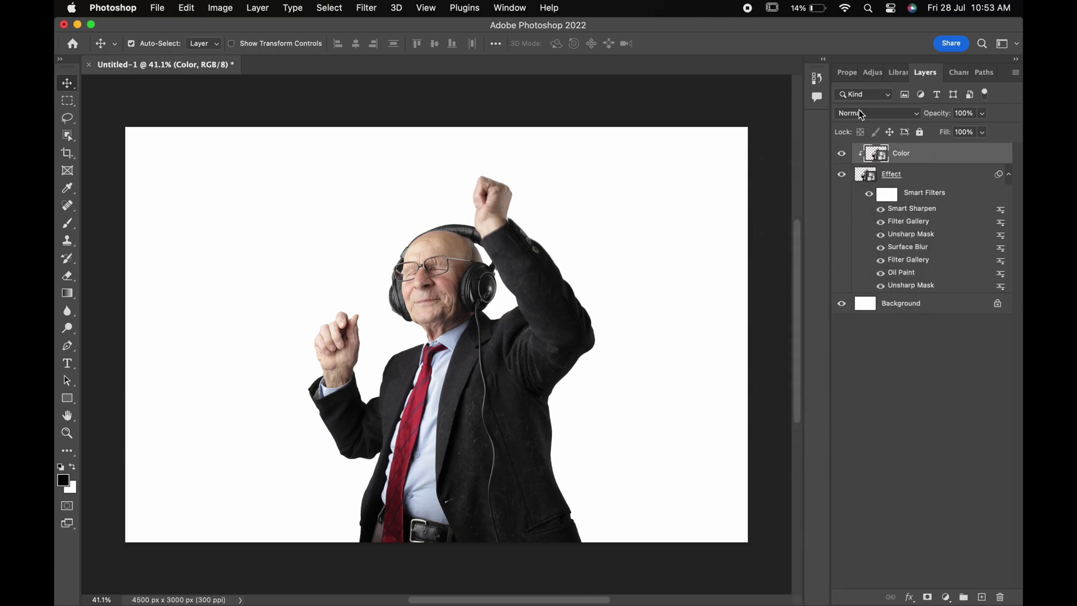
pyautogui.click(366, 8)
pyautogui.moveTo(401, 181)
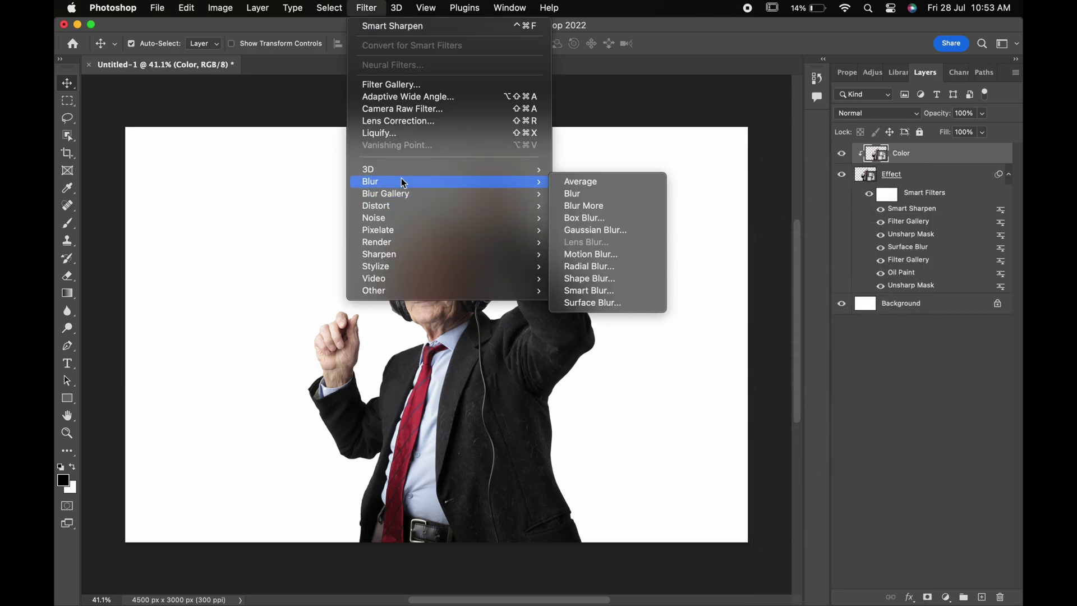
pyautogui.click(581, 229)
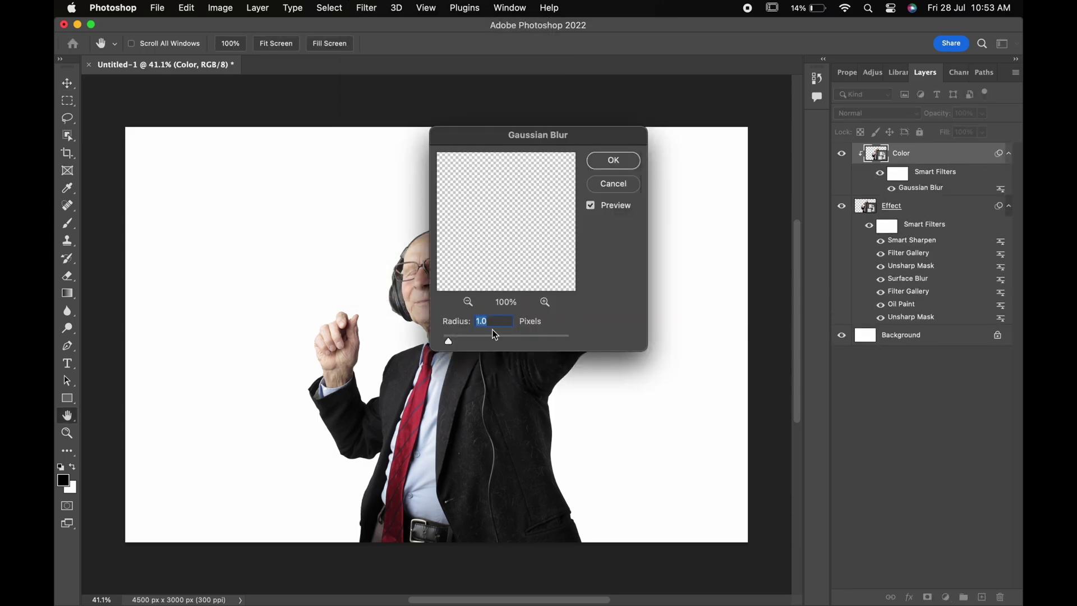
pyautogui.write('7')
pyautogui.click(624, 167)
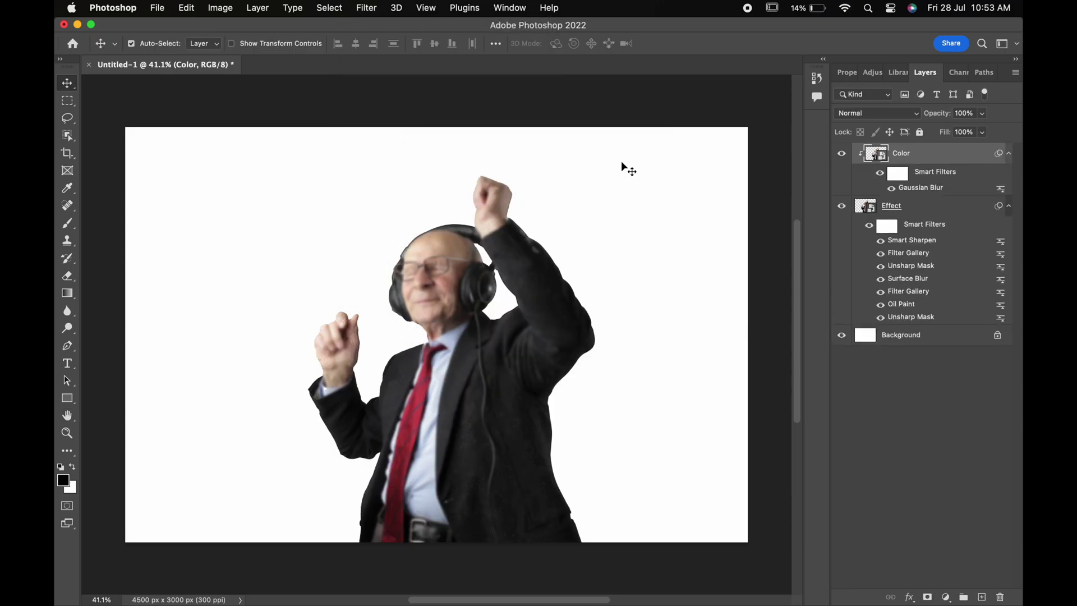
pyautogui.click(878, 114)
pyautogui.click(874, 473)
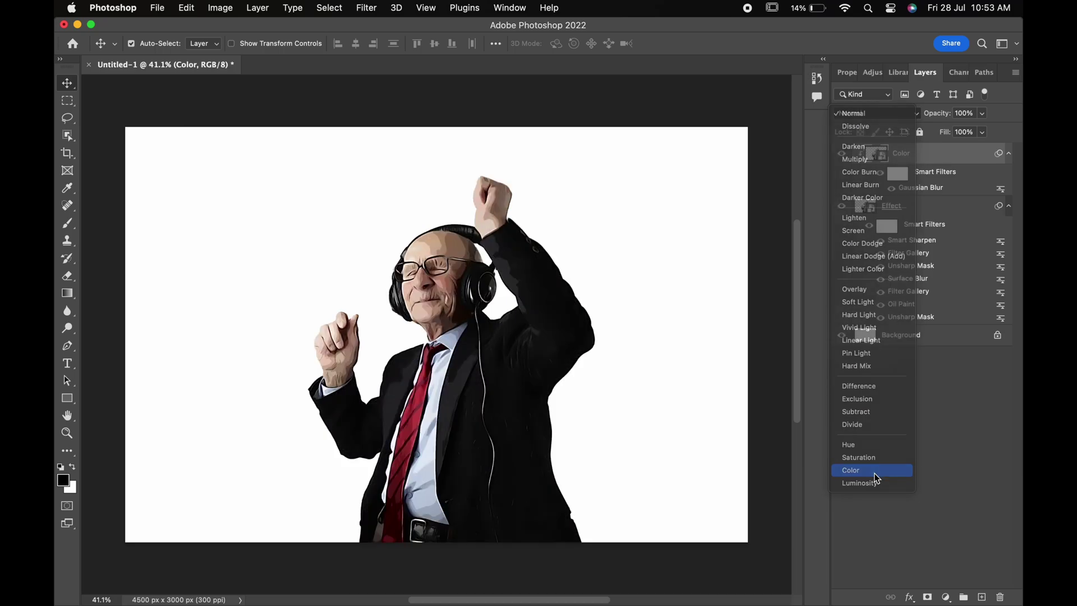
# Step: Add an orange-yellow (#ffc000) Solid Color fill layer directly above the Background layer
pyautogui.click(917, 344)
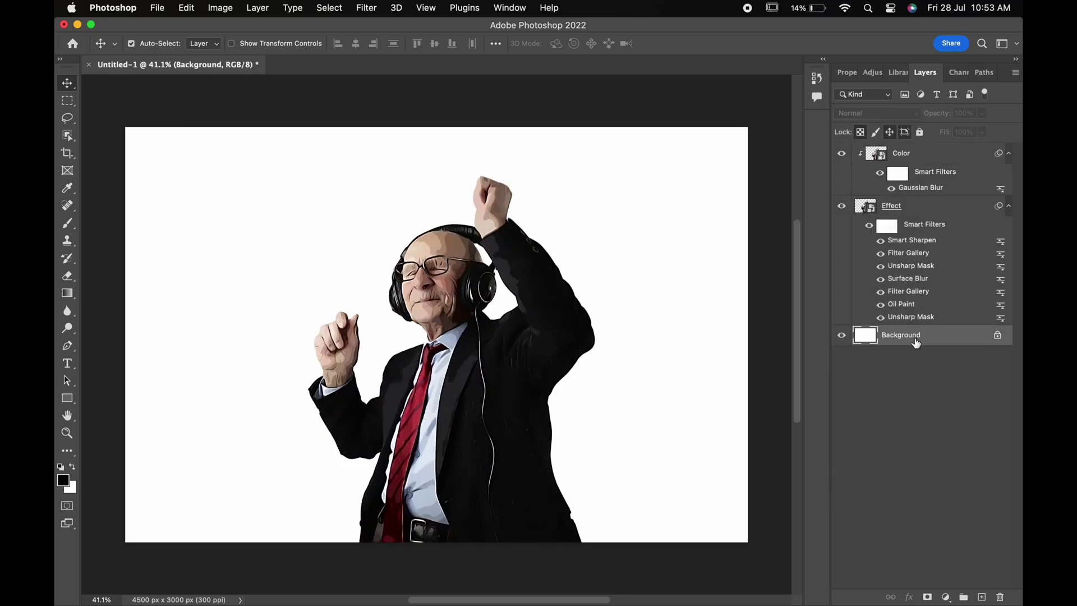
pyautogui.click(946, 595)
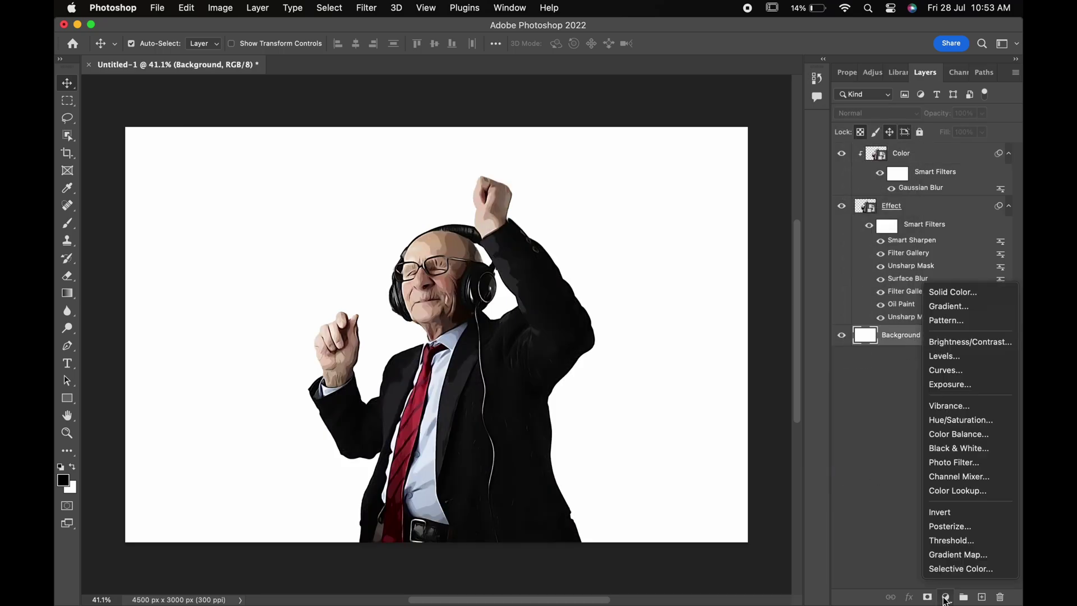
pyautogui.click(941, 297)
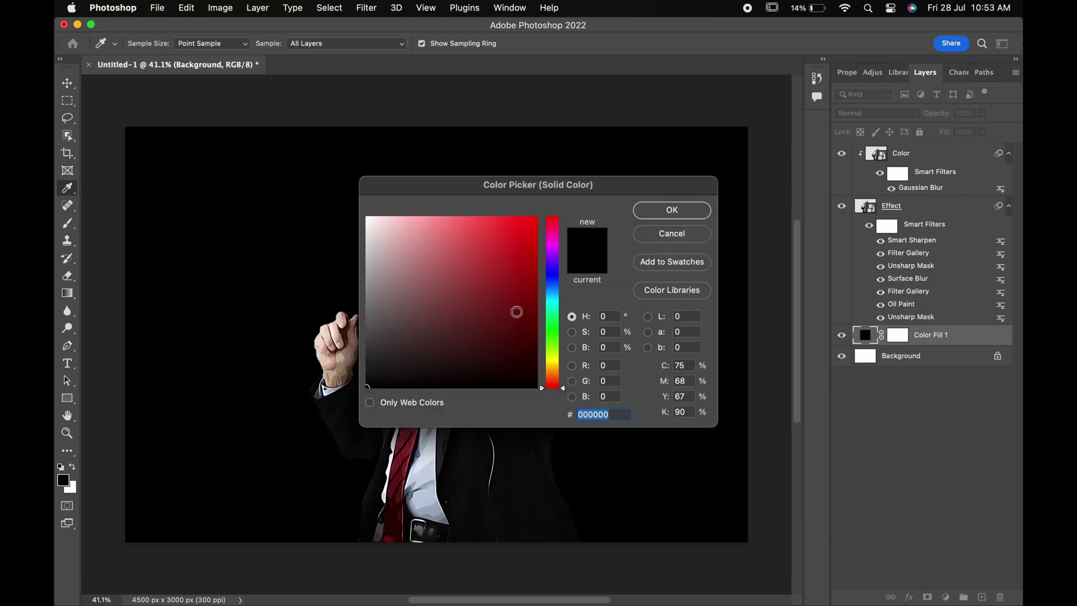
pyautogui.moveTo(553, 351); pyautogui.dragTo(554, 366)
pyautogui.moveTo(512, 280); pyautogui.dragTo(536, 218)
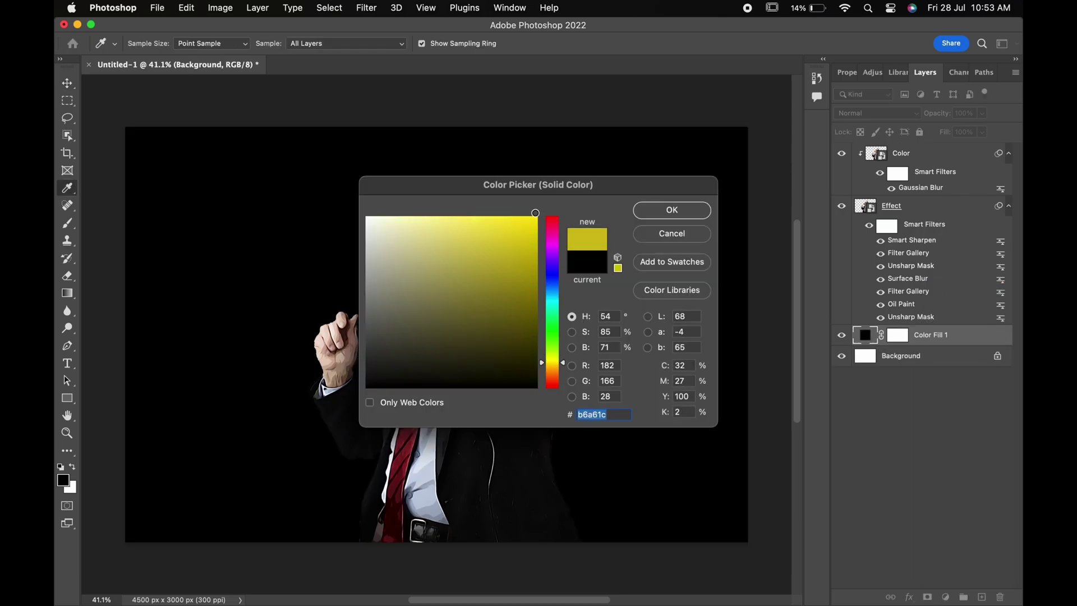
pyautogui.moveTo(563, 365); pyautogui.dragTo(562, 367)
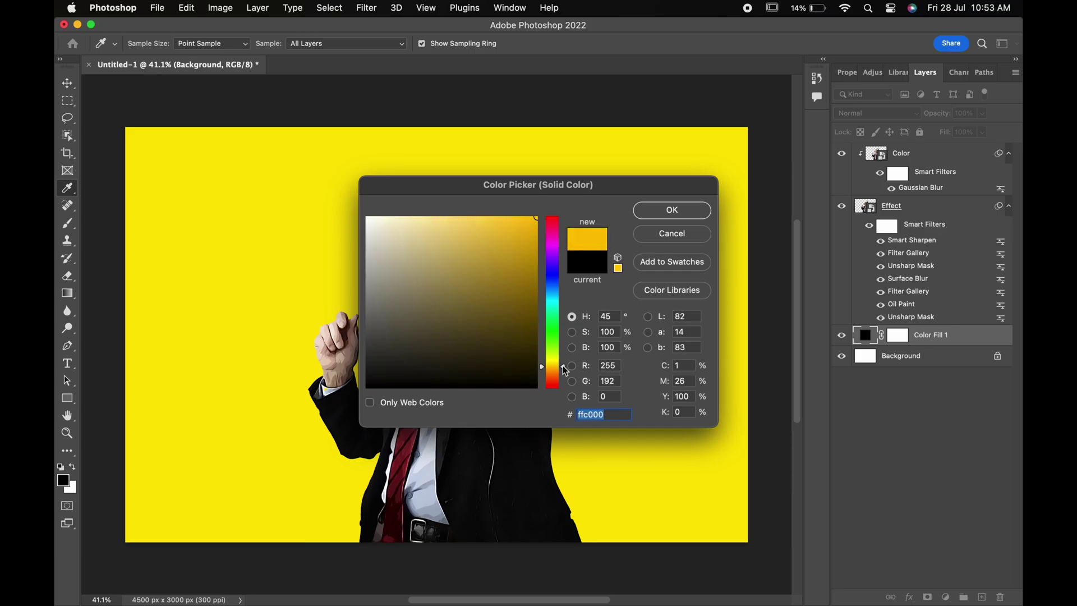
pyautogui.click(659, 211)
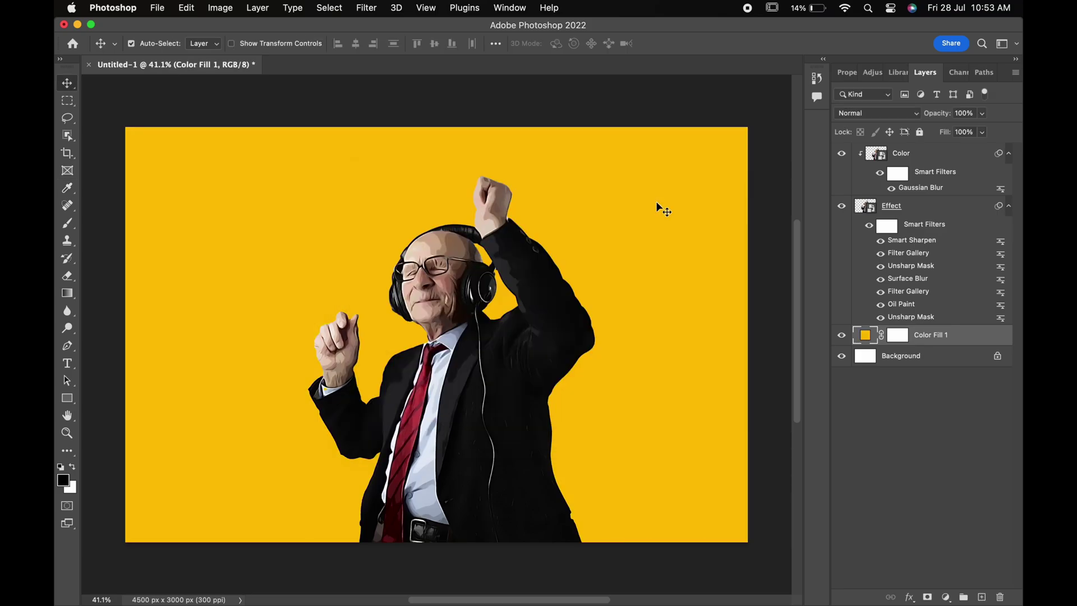
pyautogui.hotkey('ctrl', '0')
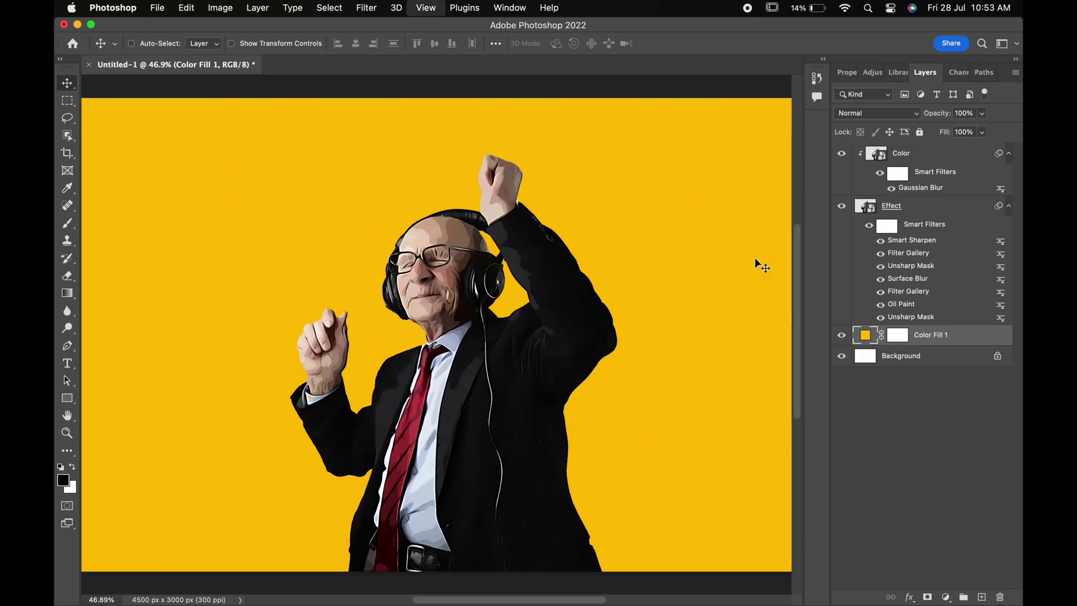